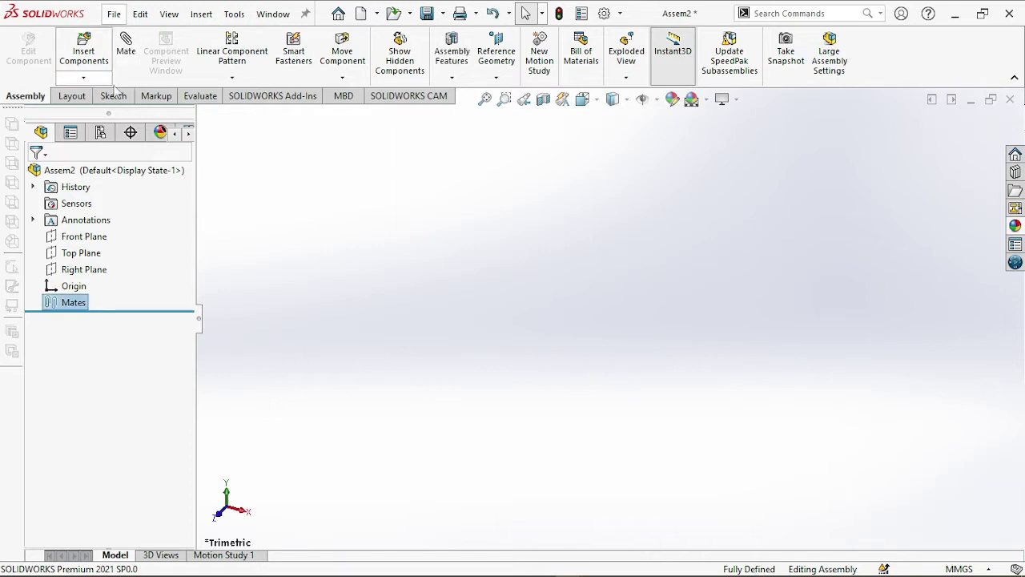
Insert Part1 through Part5 into the assembly, placing them side by side with Part1 first
left_click(83, 45)
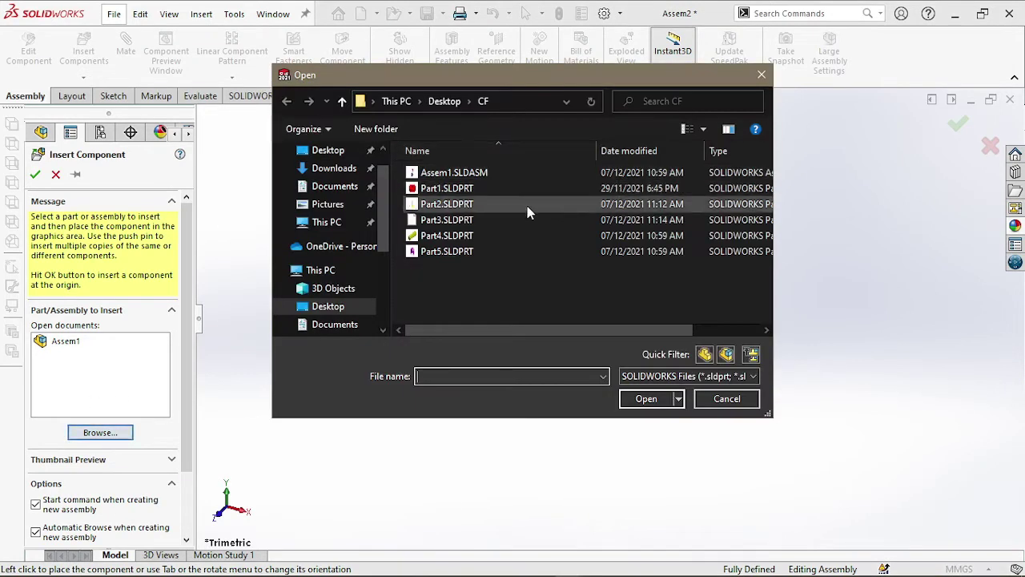
left_click_drag(400, 187, 585, 258)
left_click(646, 398)
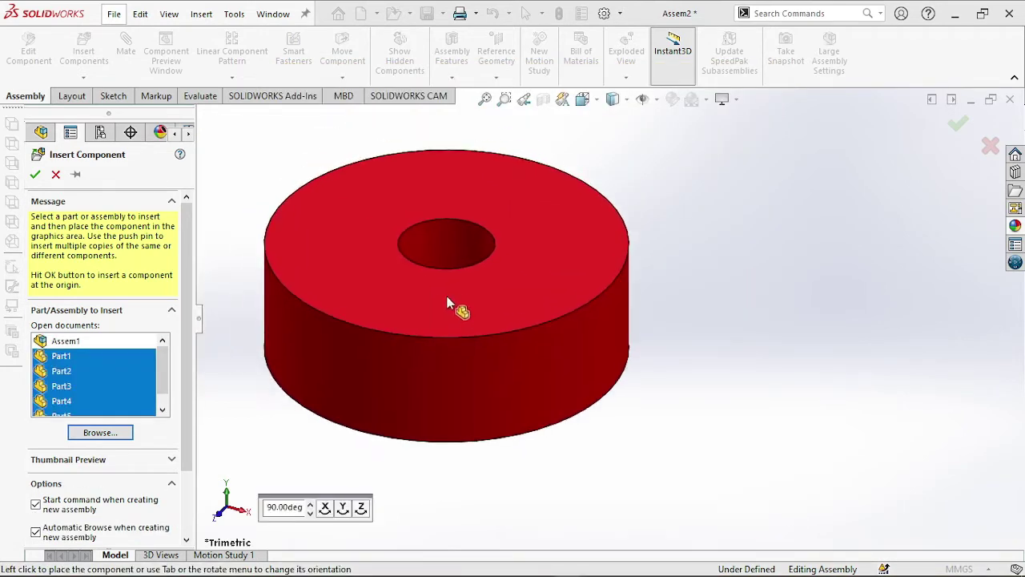
left_click(447, 298)
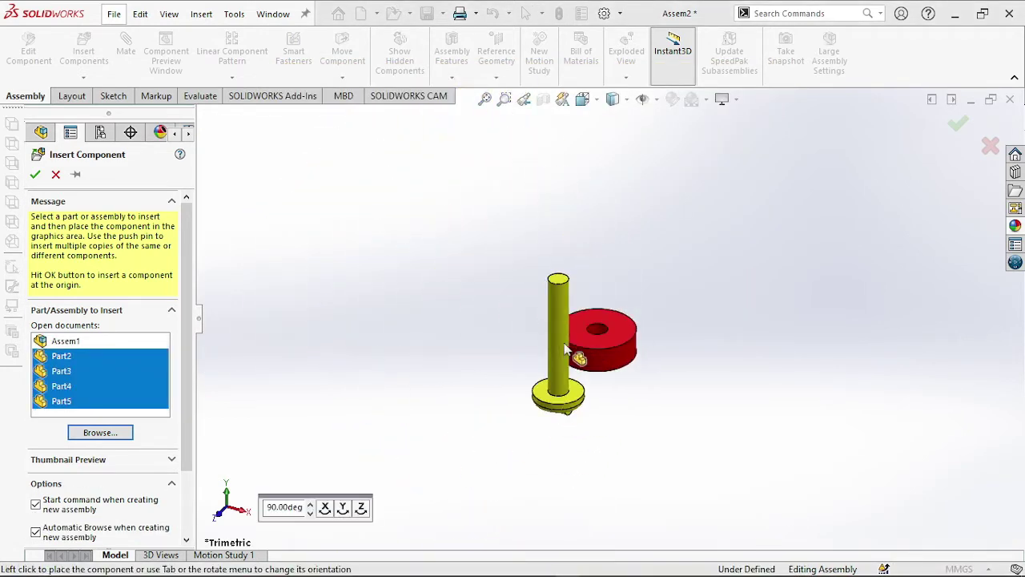
left_click(517, 325)
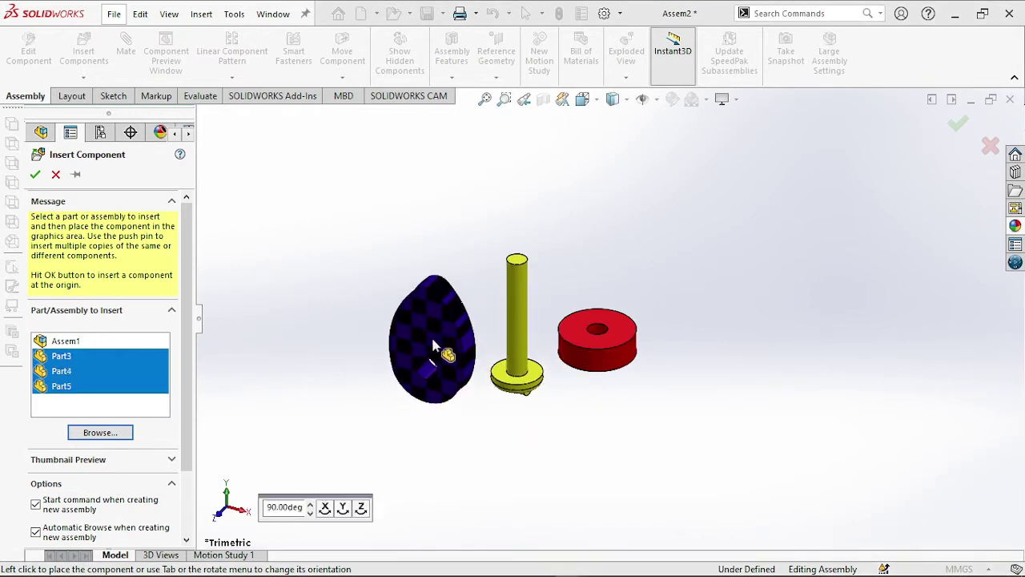
left_click(456, 381)
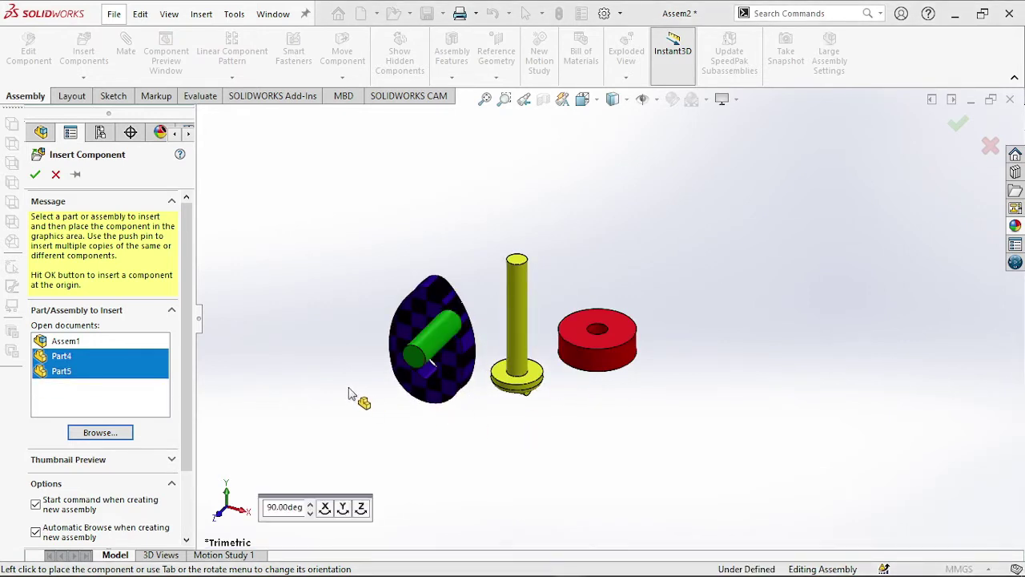
left_click(340, 348)
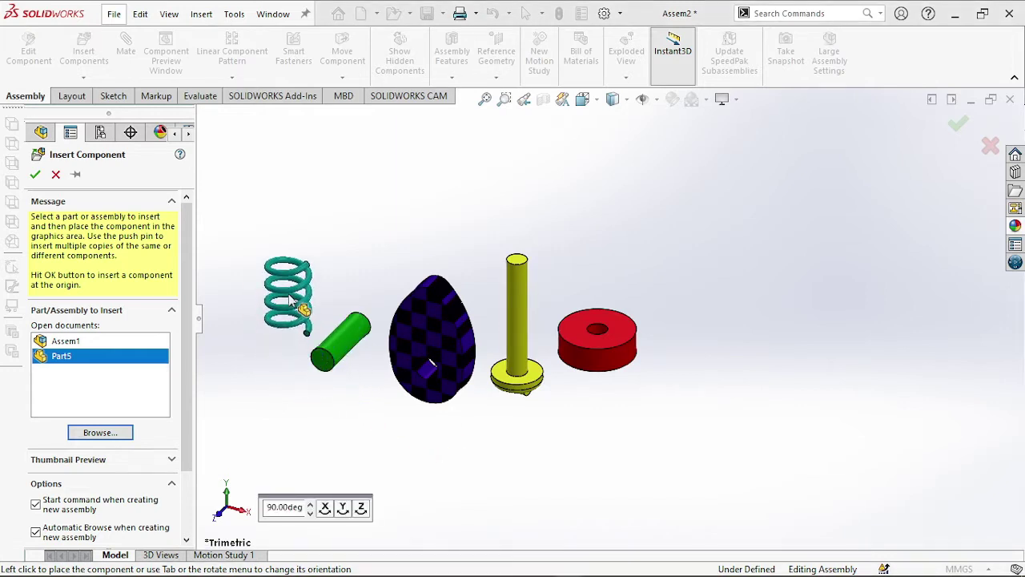
left_click(290, 298)
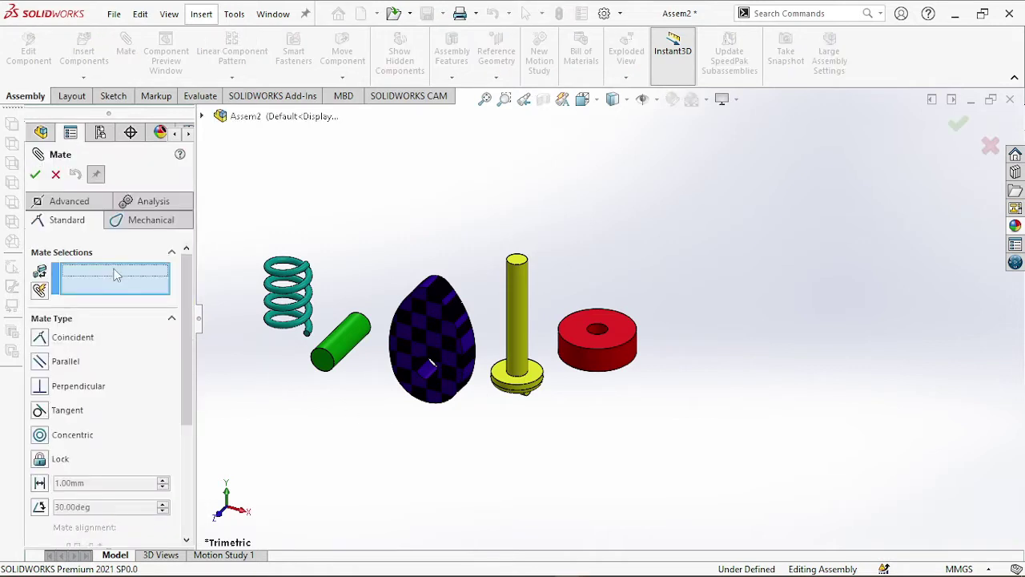
Mate the yellow follower's shaft concentric with the red disc's hole, and slide the follower down along its axis
left_click(599, 333)
left_click(519, 308)
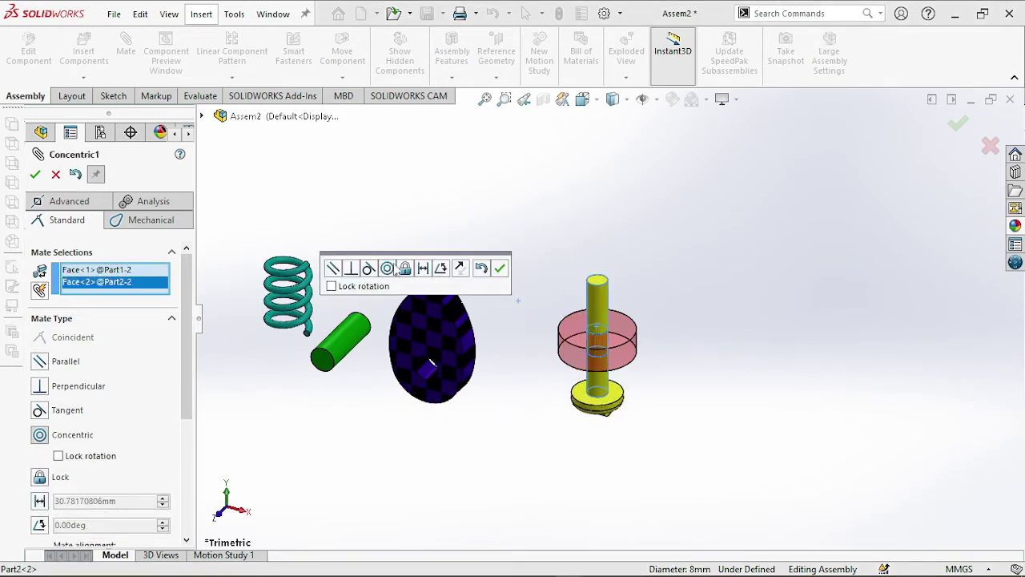
left_click(501, 271)
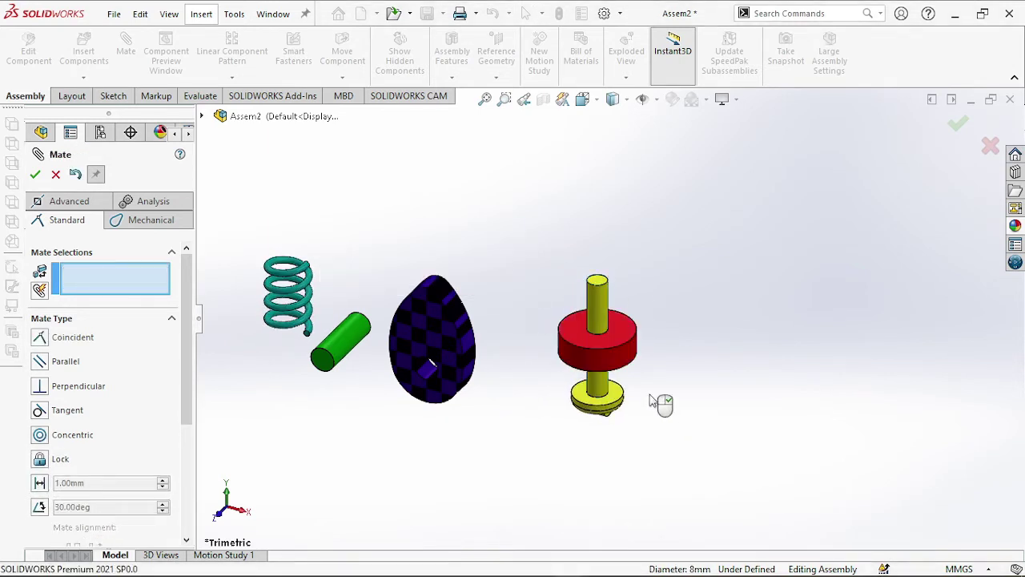
left_click_drag(612, 424, 609, 461)
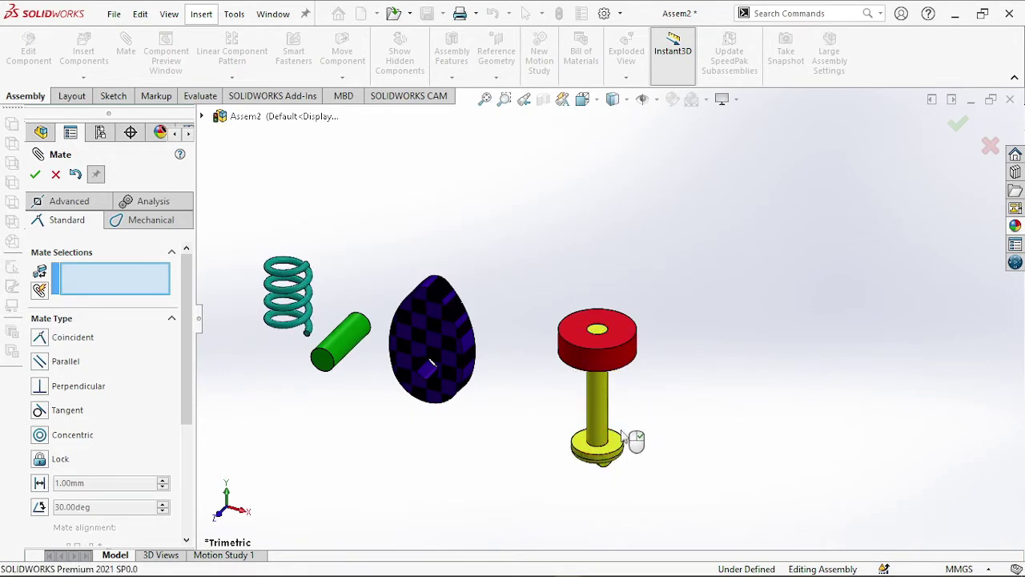
Add a coincident mate between the flat face on the yellow follower's tip and the checkered cam's flat face, flipping the alignment
left_click(222, 516)
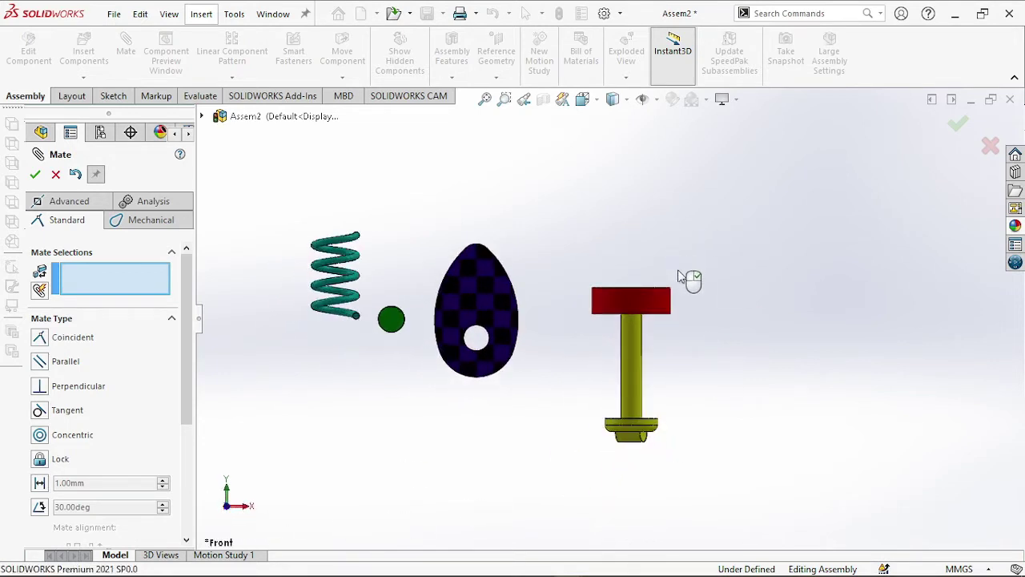
middle_click_drag(679, 270, 337, 484)
left_click(317, 468)
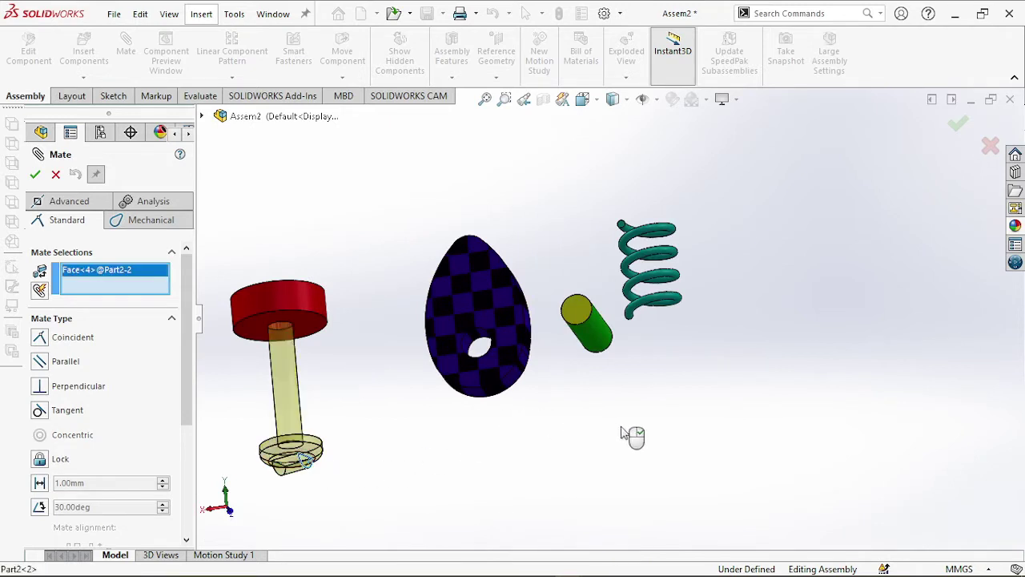
middle_click_drag(632, 435, 527, 375)
left_click(481, 285)
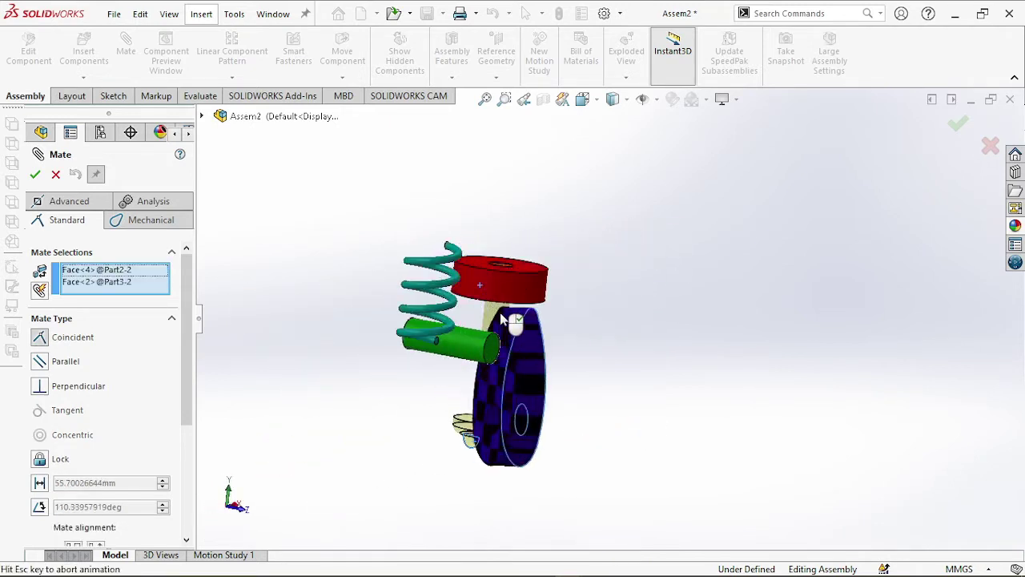
left_click(450, 350)
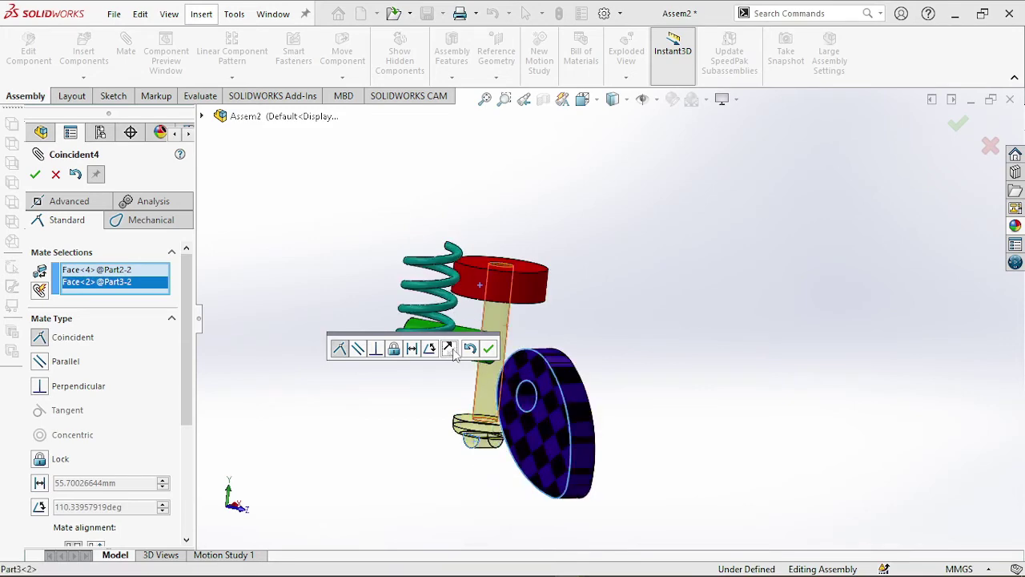
middle_click_drag(512, 489, 636, 499)
left_click(486, 348)
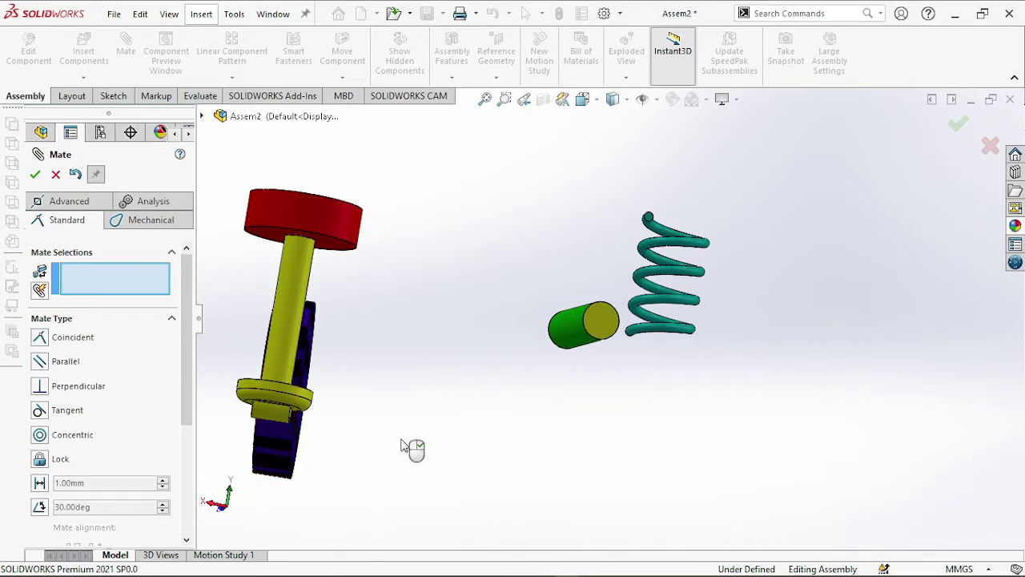
Move the checkered cam down until it sits just below the yellow follower's tip, and close the mate command
middle_click_drag(475, 454, 438, 453)
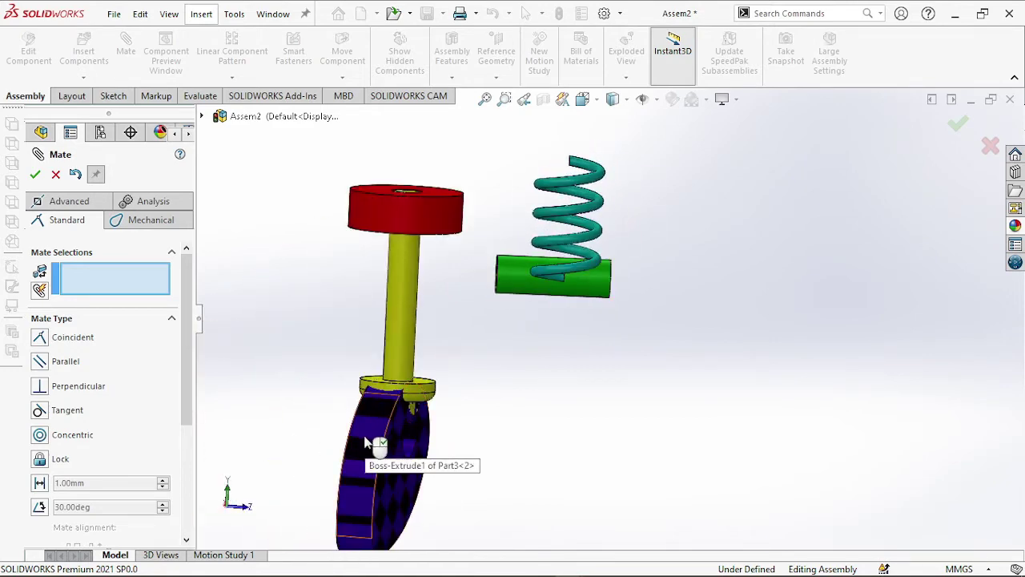
left_click_drag(379, 478, 380, 491)
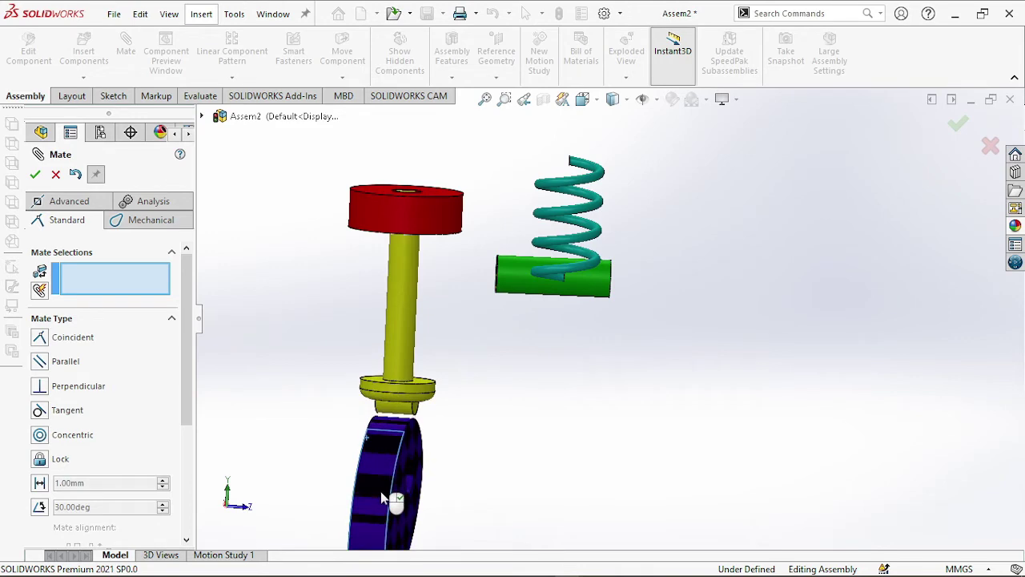
middle_click_drag(534, 510, 430, 494)
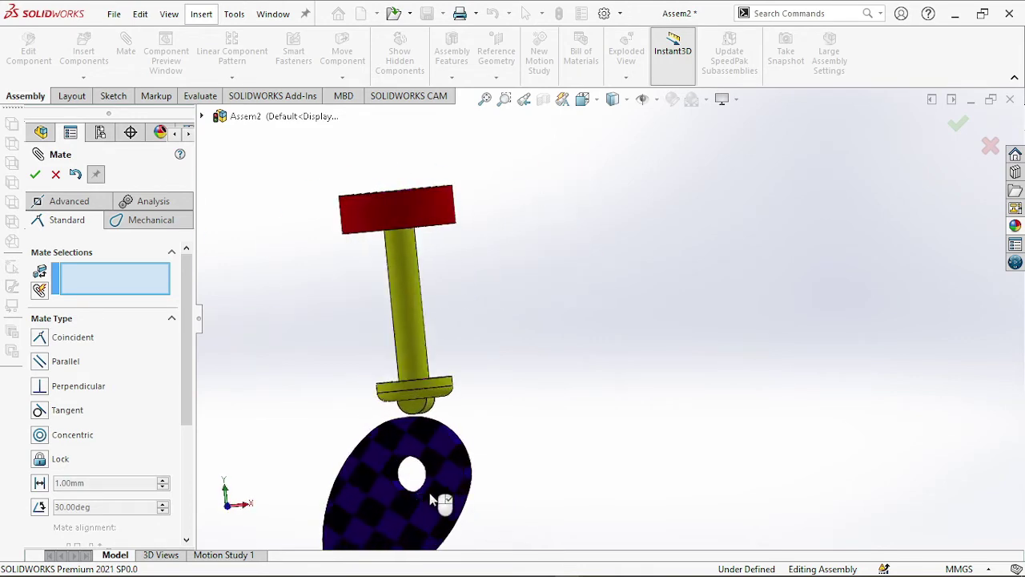
scroll(392, 392, "down", 3)
scroll(321, 386, "up", 6)
scroll(433, 317, "down", 2)
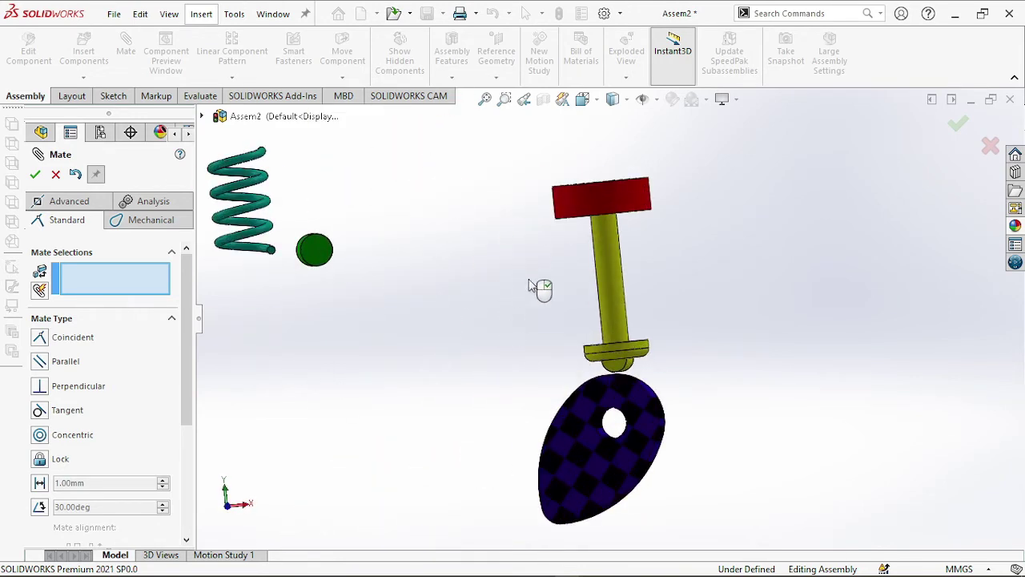
middle_click_drag(527, 282, 549, 320)
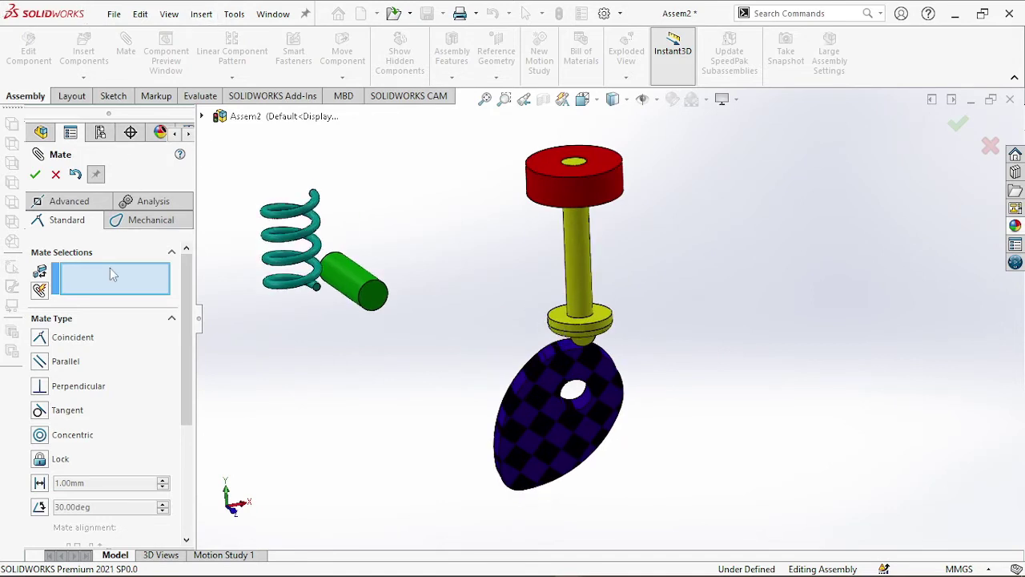
key("Escape")
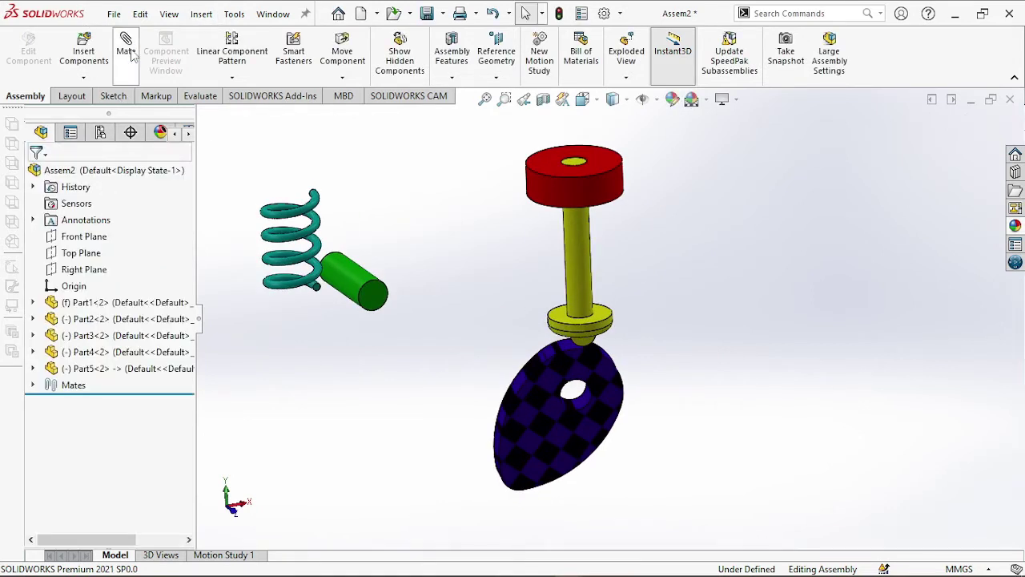
Mate the green pin's cylindrical face concentric with the hole in the checkered cam
left_click(346, 276)
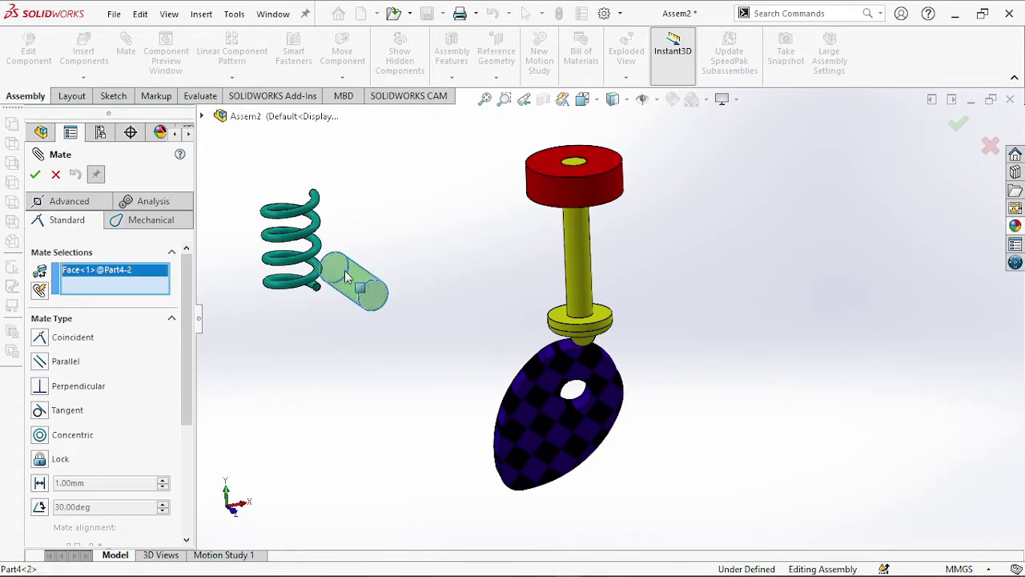
left_click(583, 406)
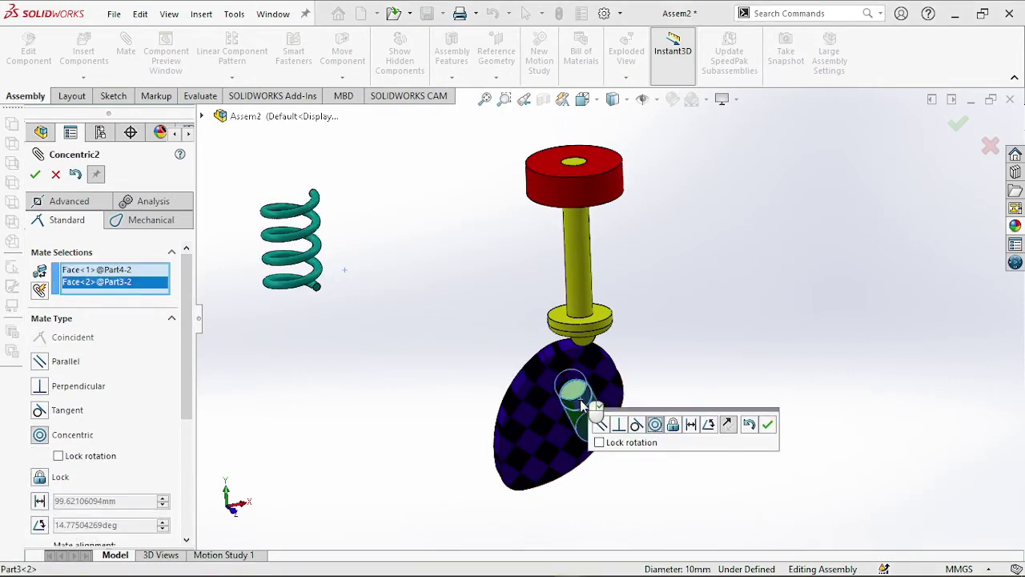
left_click(35, 174)
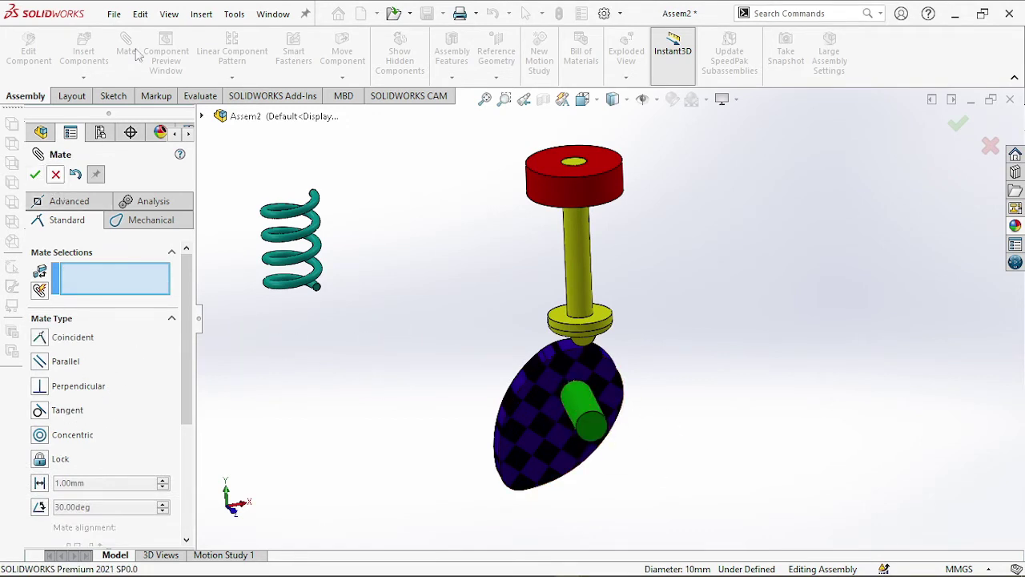
key("Escape")
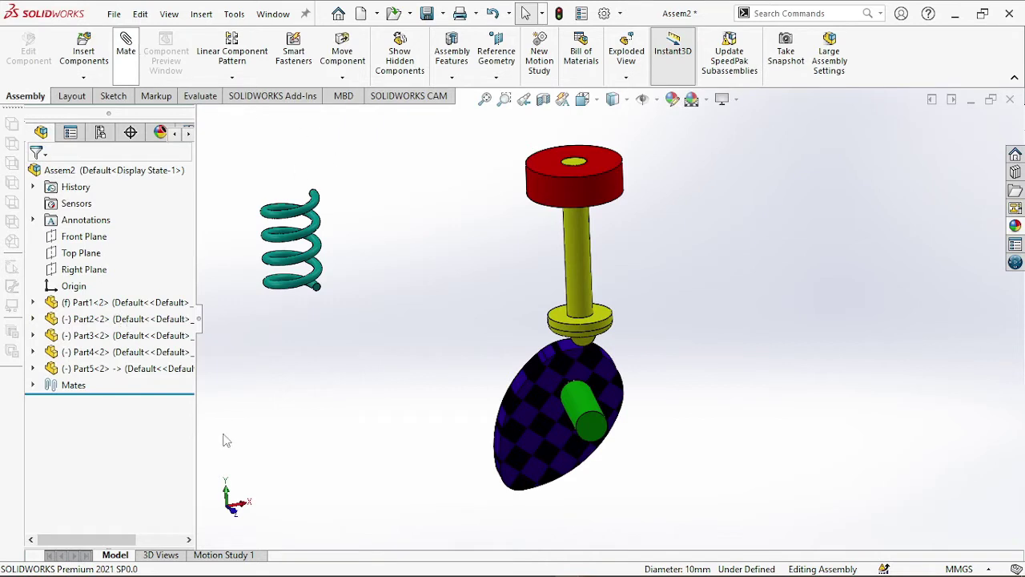
Set up a centered Width mate with the checkered cam's two opposite flat faces as the width selections
key("Return")
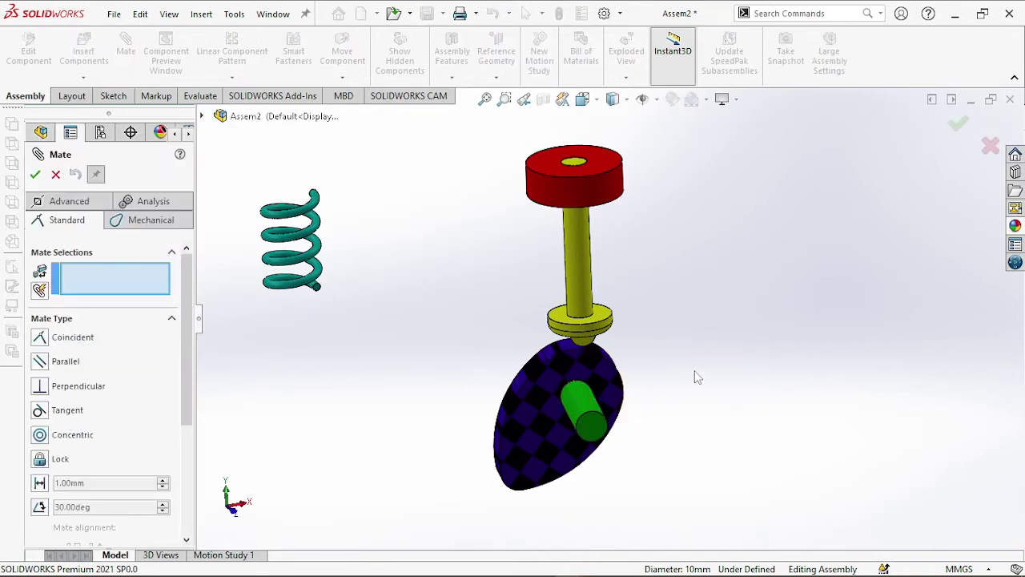
scroll(104, 443, "down", 3)
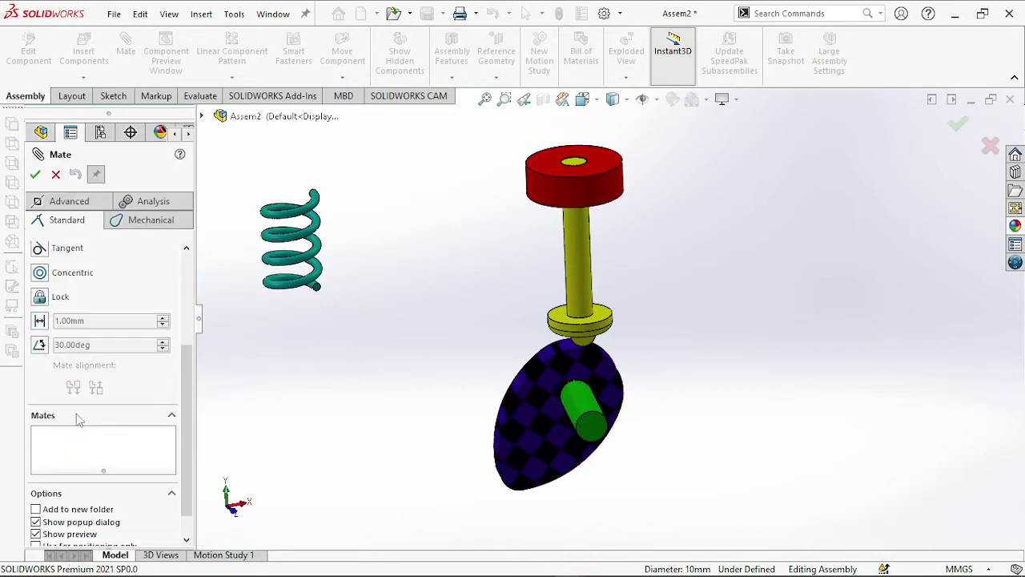
scroll(78, 419, "up", 3)
left_click(77, 200)
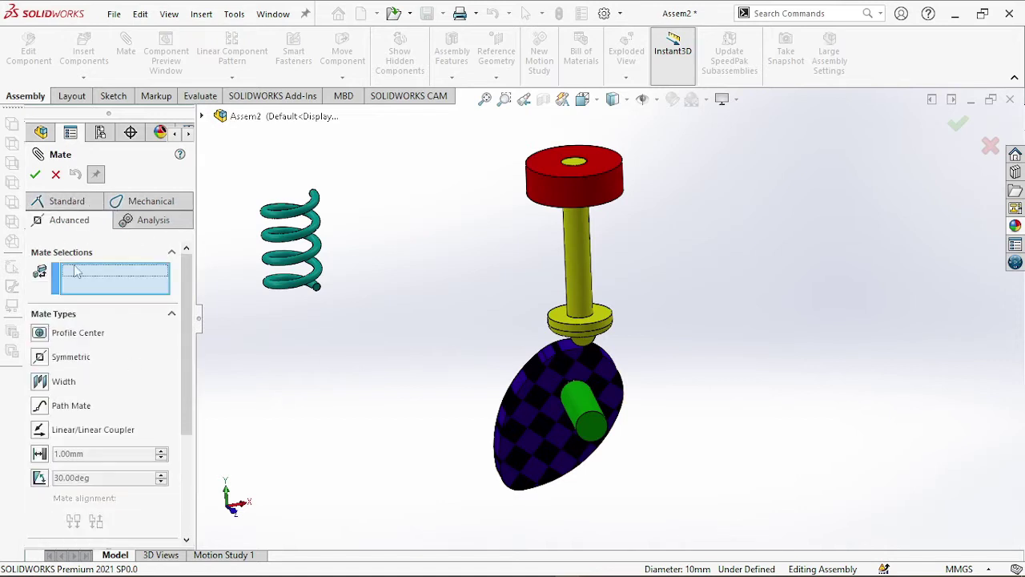
left_click(64, 381)
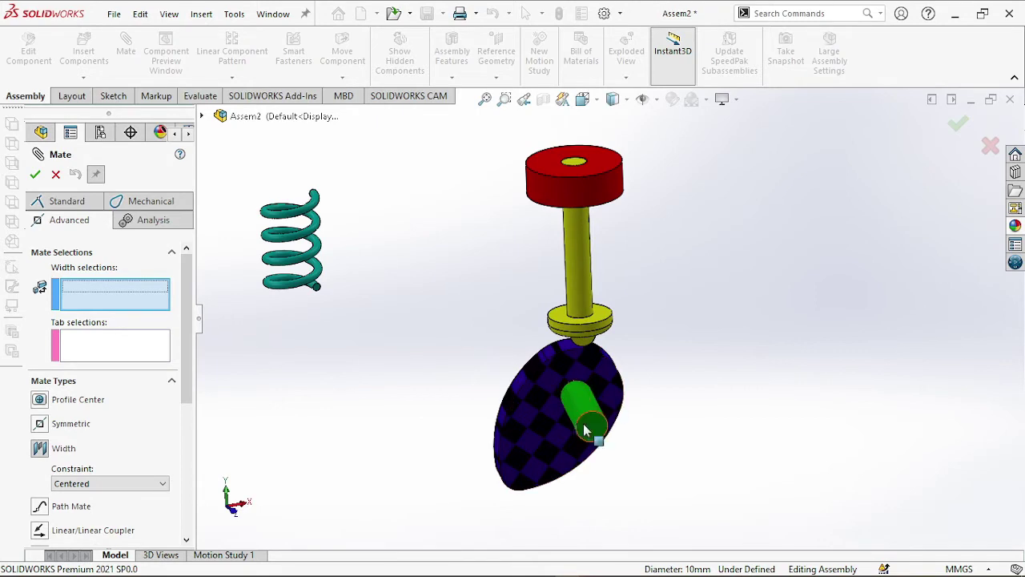
left_click(538, 404)
middle_click_drag(428, 377, 517, 394)
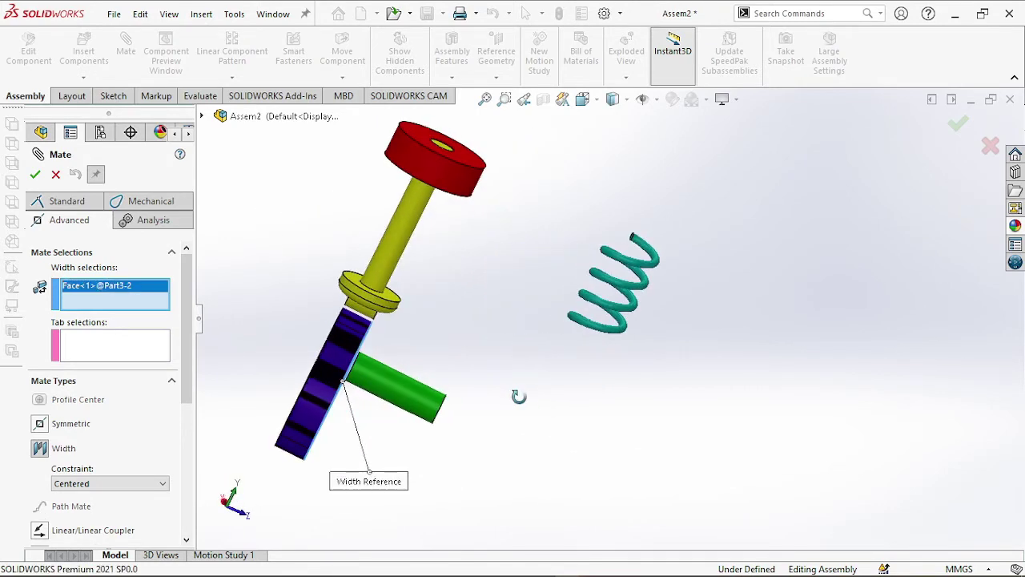
middle_click_drag(480, 453, 454, 427)
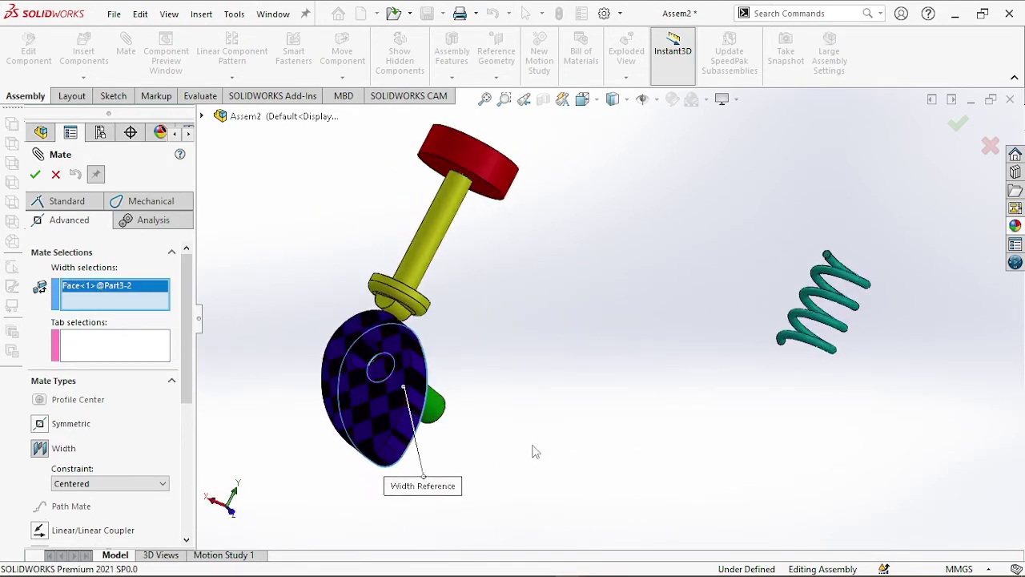
middle_click_drag(536, 451, 464, 408)
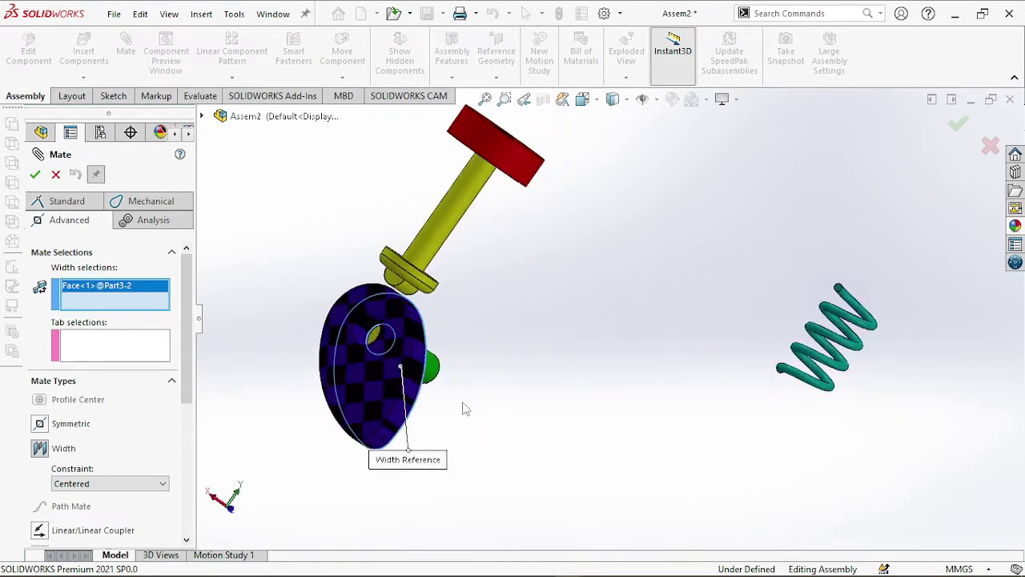
left_click(381, 379)
middle_click_drag(534, 412, 32, 264)
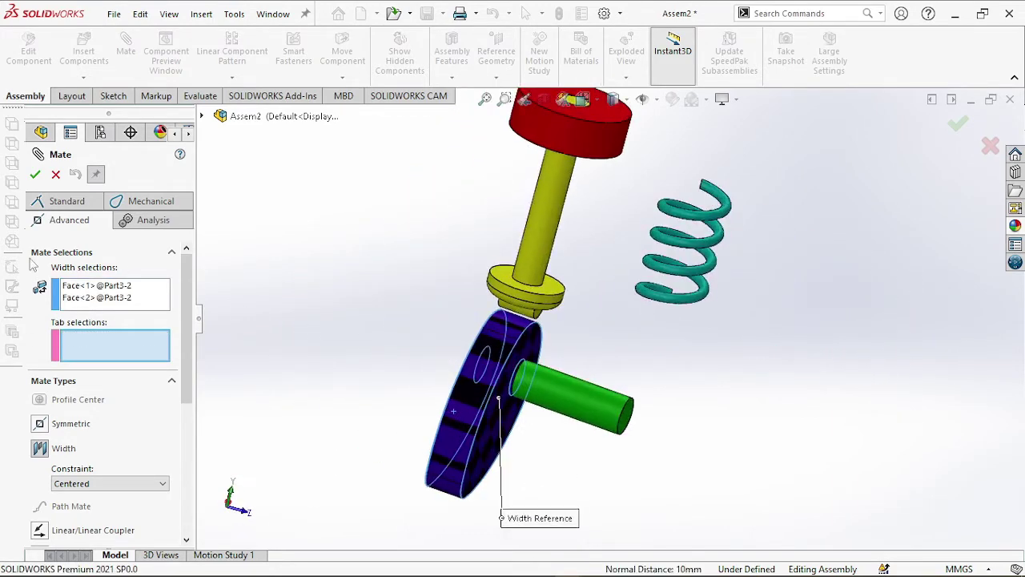
Complete the centered Width mate with the green pin's two end faces as the tab selections, and close the mate command
left_click(630, 425)
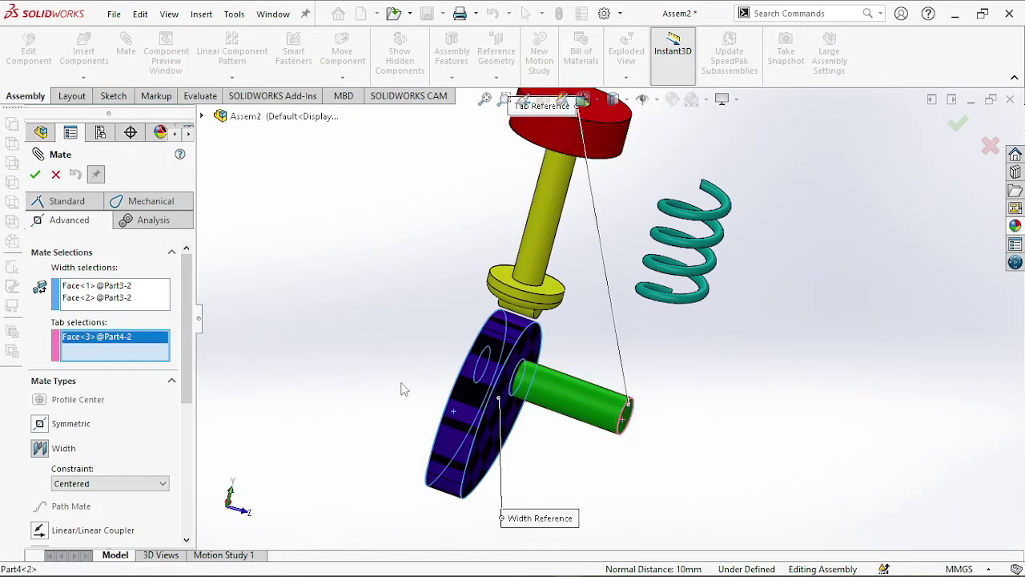
middle_click_drag(404, 389, 473, 369)
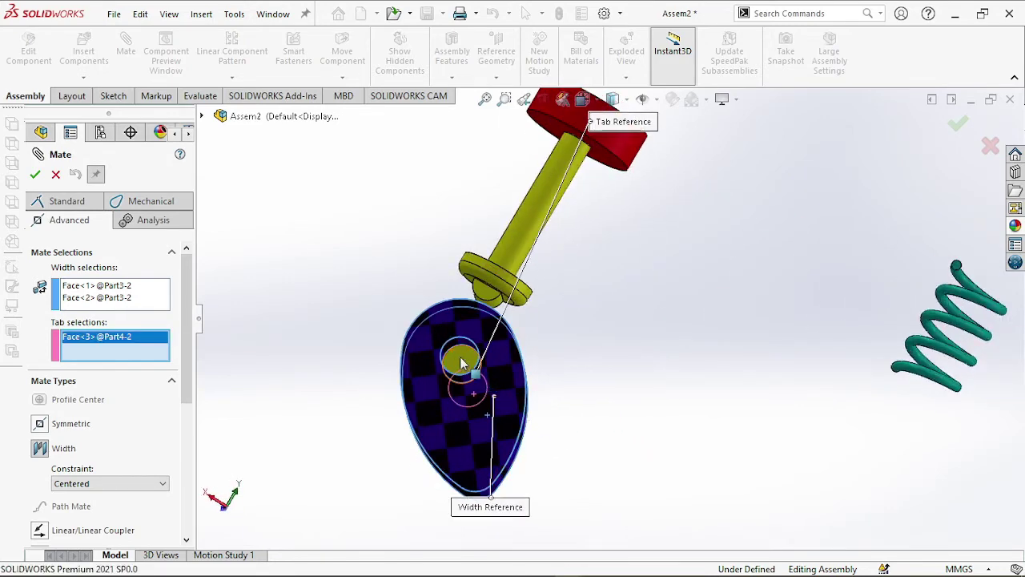
middle_click_drag(621, 387, 550, 437)
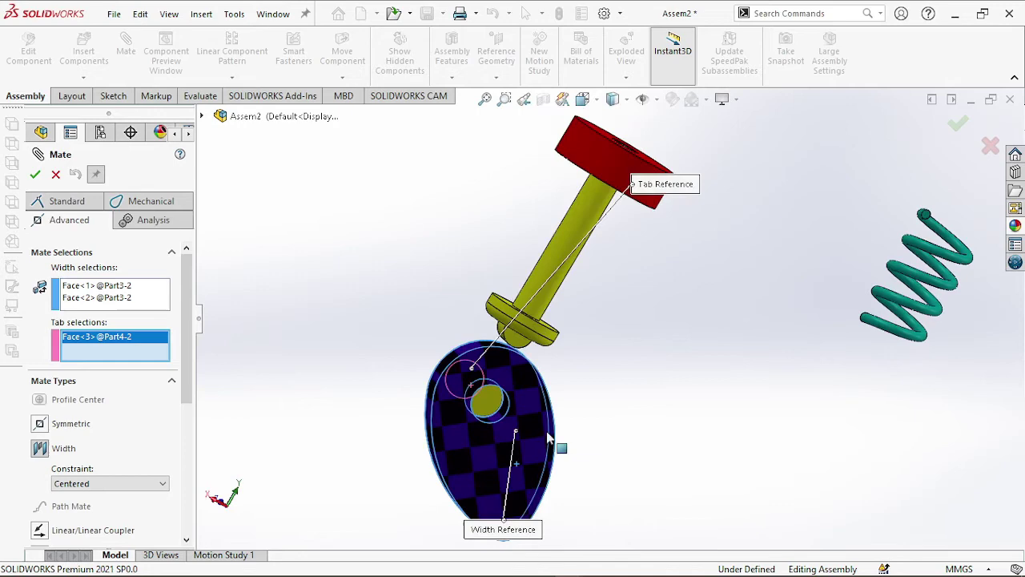
left_click(489, 405)
middle_click_drag(489, 405, 508, 417)
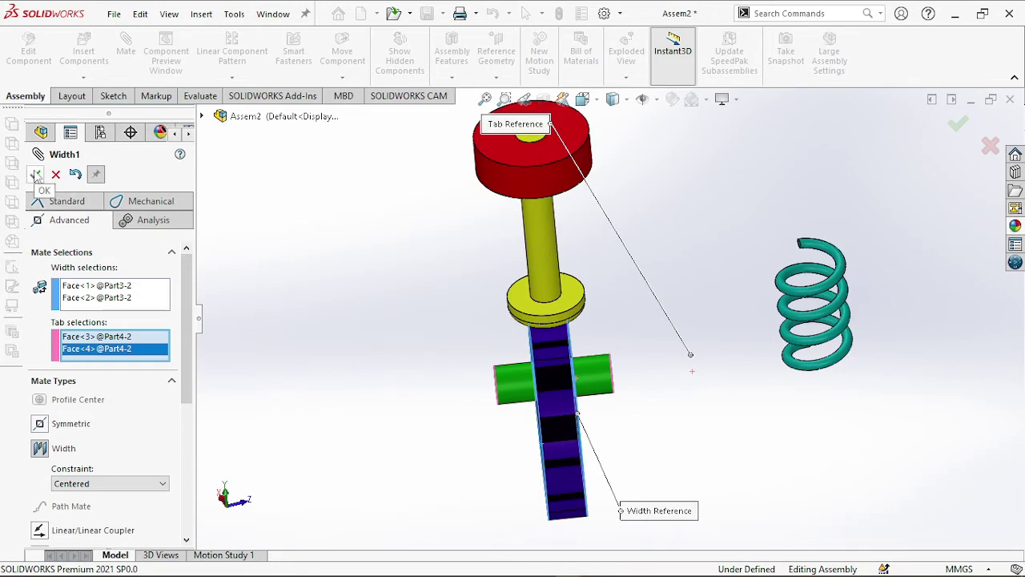
left_click(35, 175)
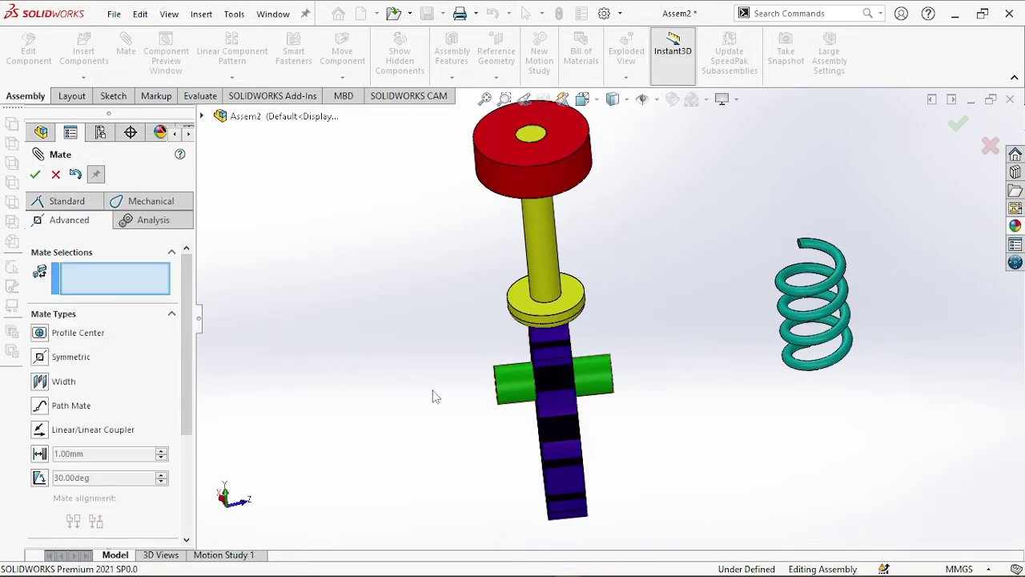
middle_click_drag(433, 393, 525, 427)
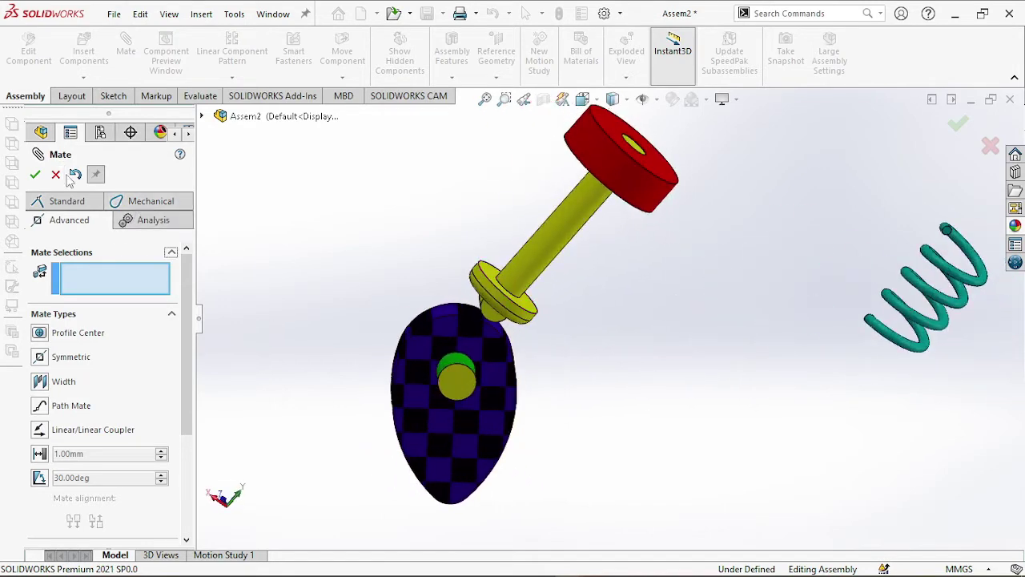
key("Escape")
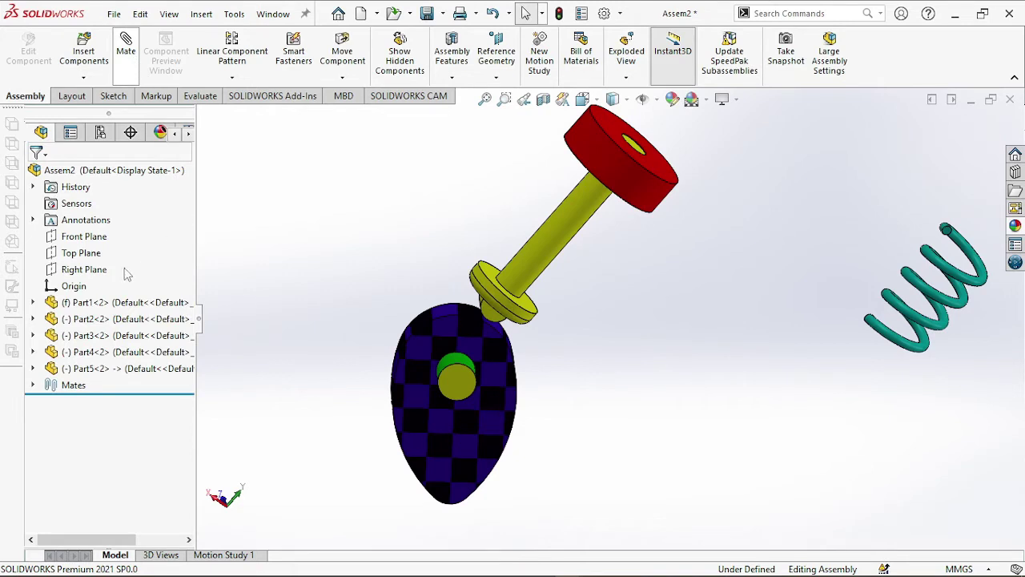
Add a mechanical Cam mate with the checkered cam's outer edge face as cam path and the yellow follower's rounded tip as cam follower
left_click(147, 221)
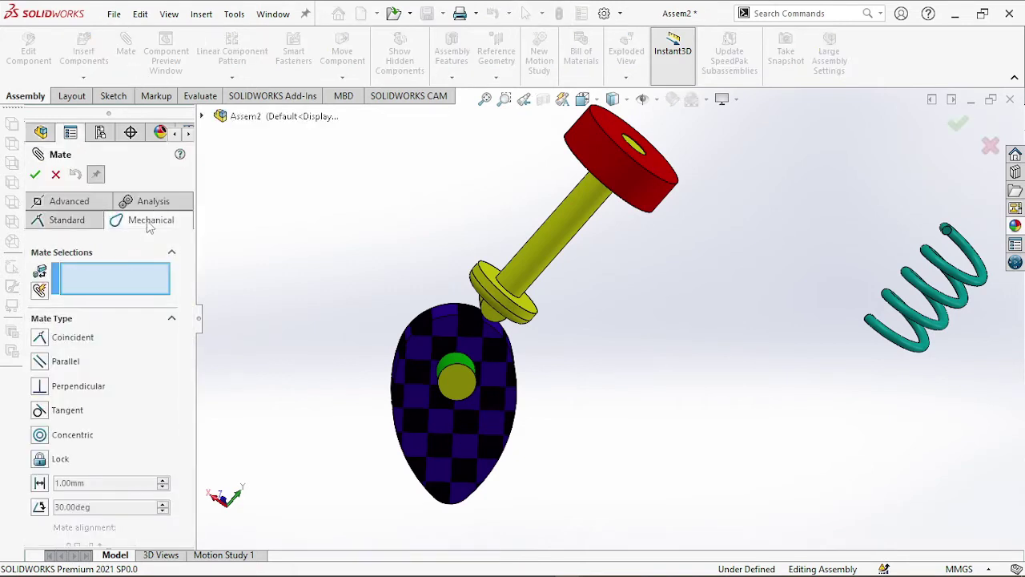
left_click(51, 334)
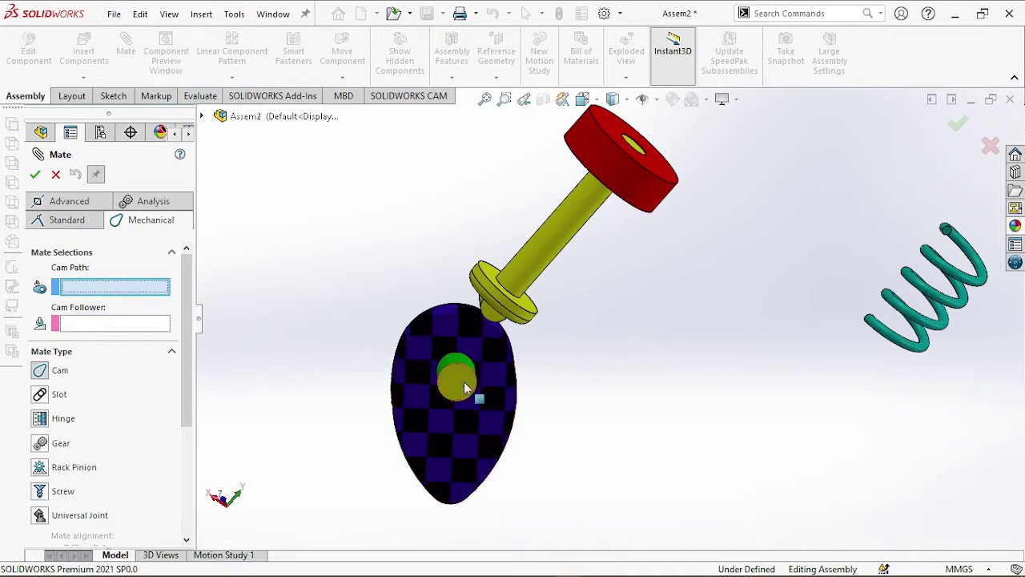
middle_click_drag(583, 371, 492, 287)
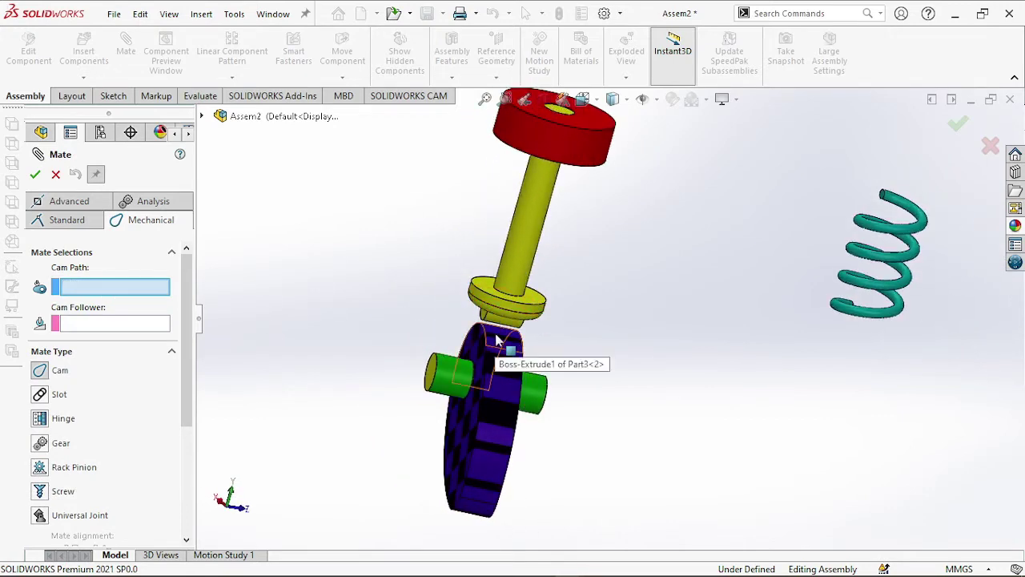
left_click(471, 517)
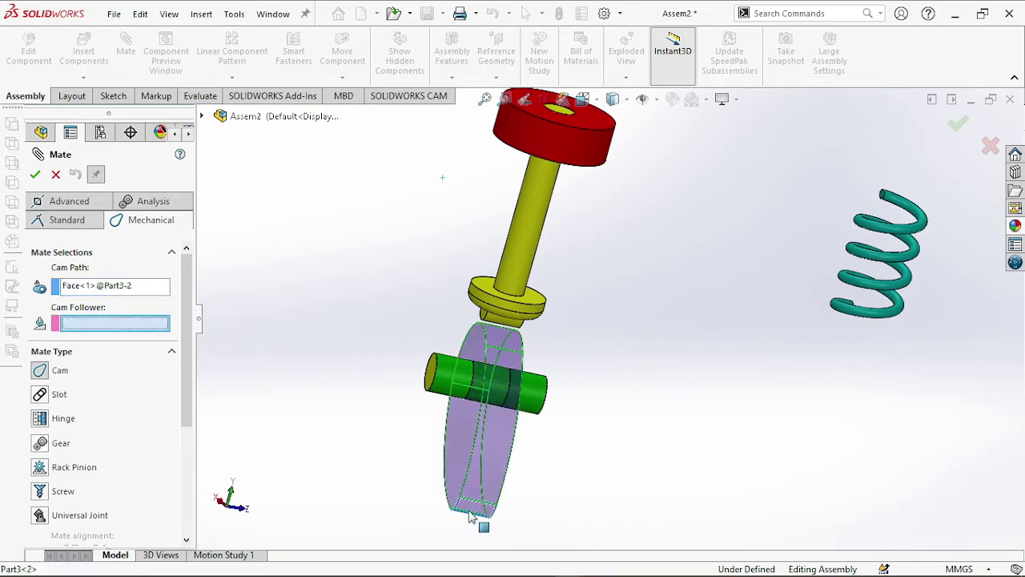
left_click(497, 318)
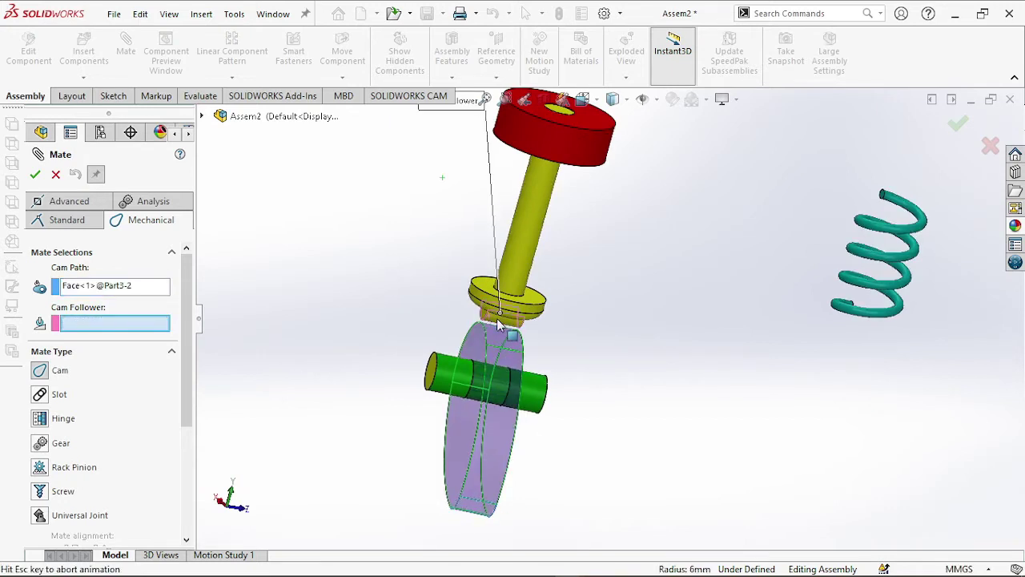
left_click(33, 180)
middle_click_drag(633, 463, 710, 505)
left_click(56, 176)
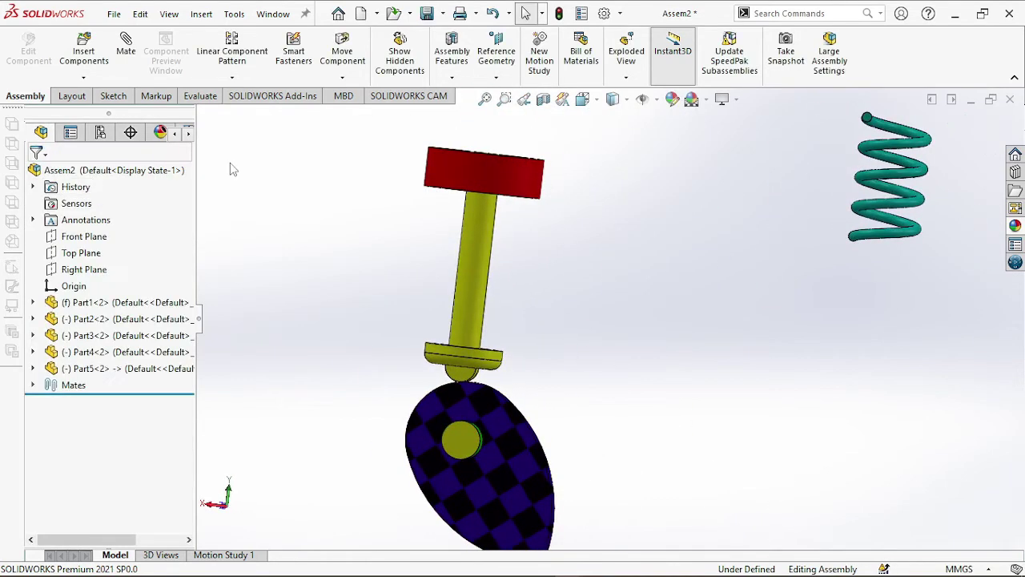
Show the assembly in the front view and select Part2's Front Plane as the first entity of a new standard mate
left_click(127, 52)
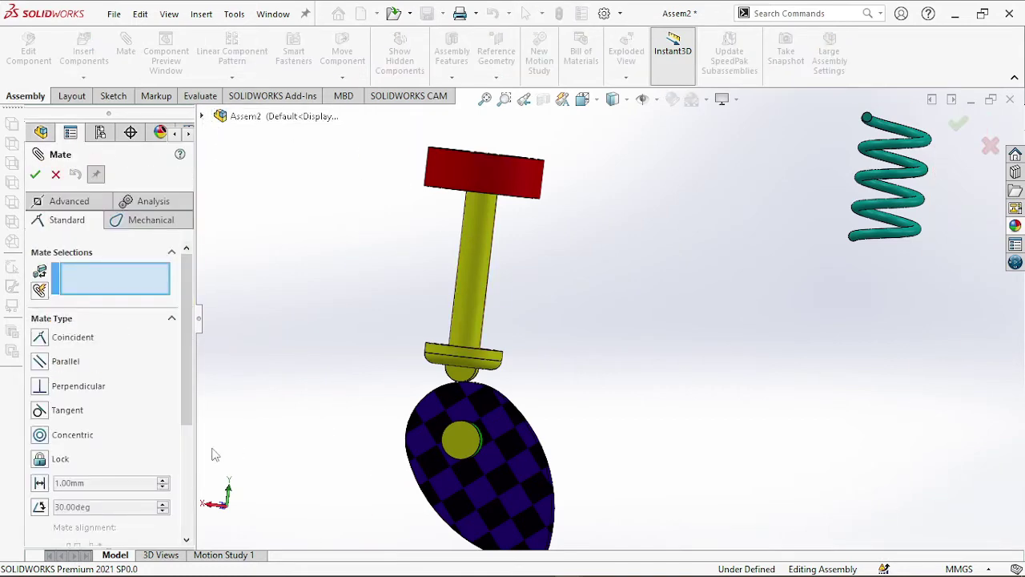
left_click(213, 507)
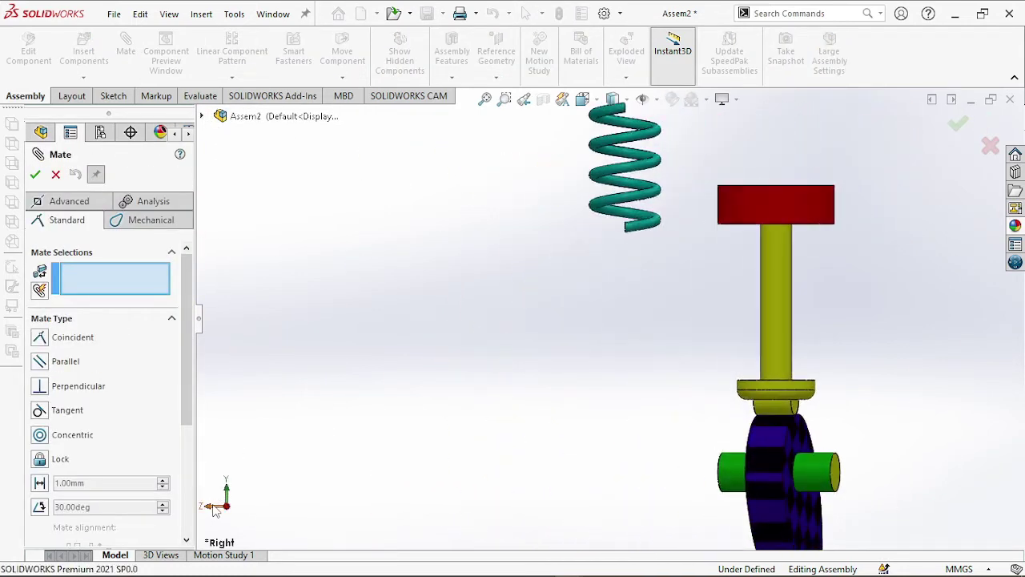
left_click(214, 507)
key("f")
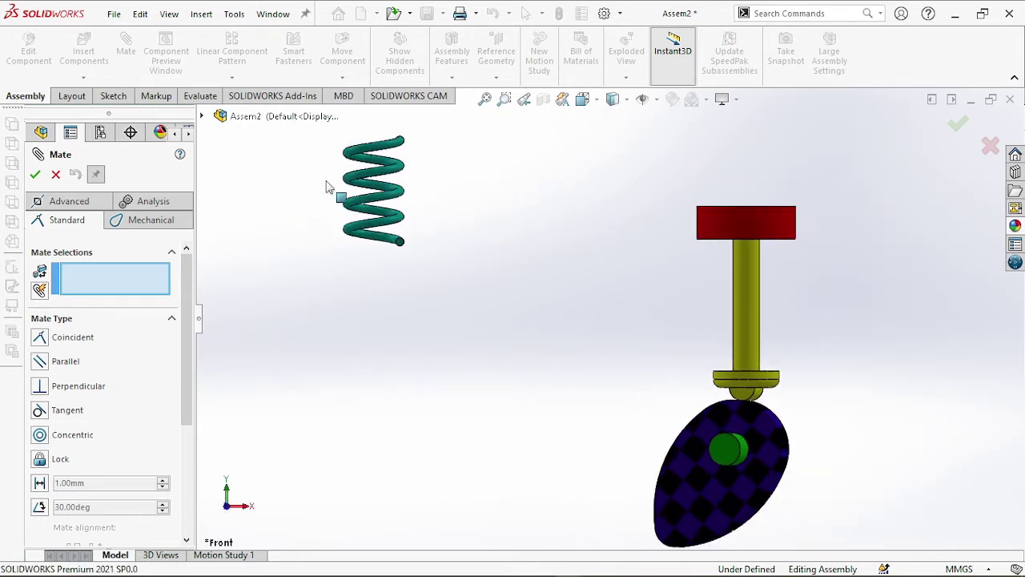
left_click(75, 205)
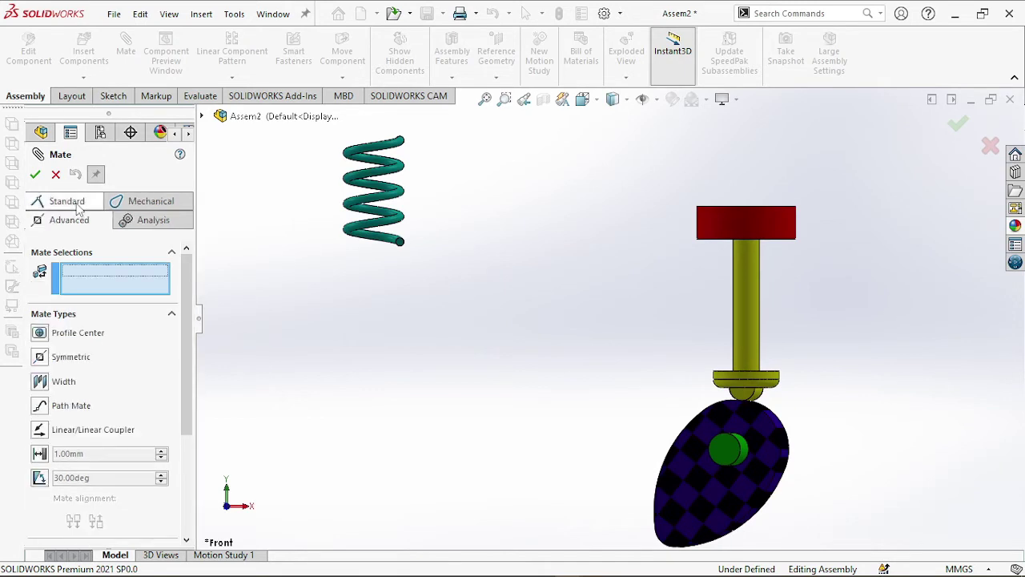
left_click(75, 204)
left_click(202, 116)
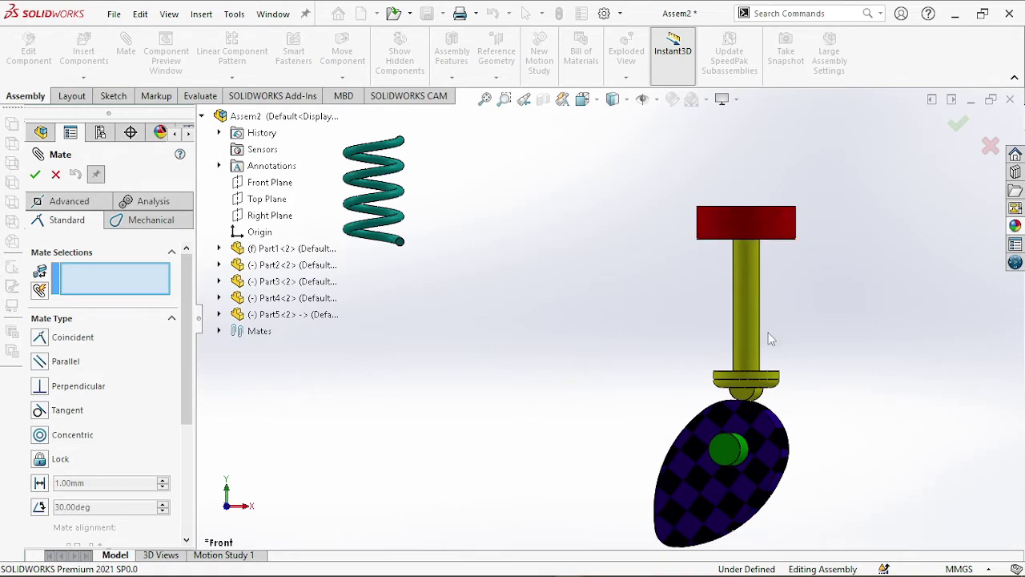
left_click(220, 265)
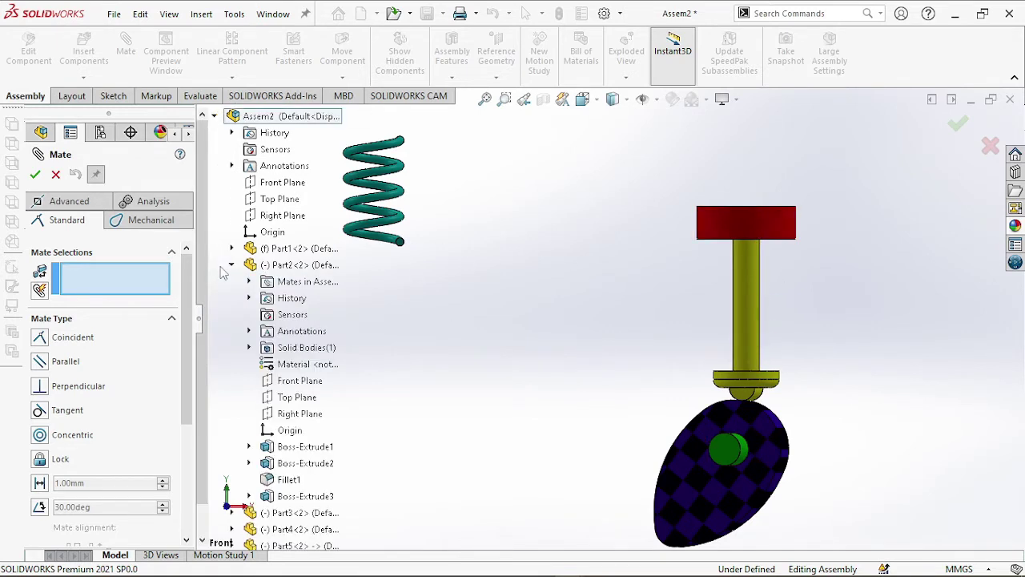
left_click(302, 381)
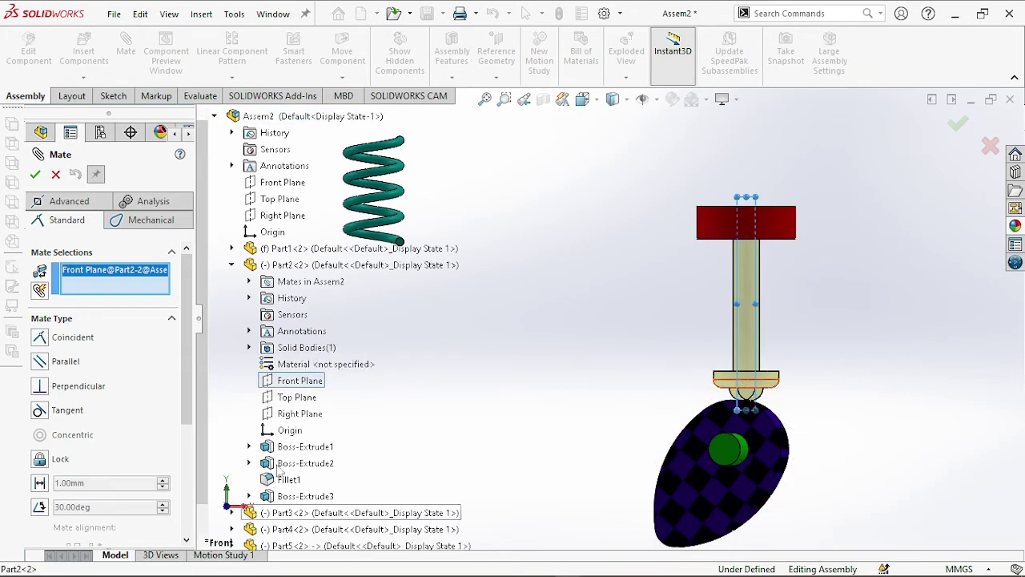
Make Part4's Right Plane coincident with the selected Front Plane of Part2, and close the mate command
scroll(274, 465, "down", 1)
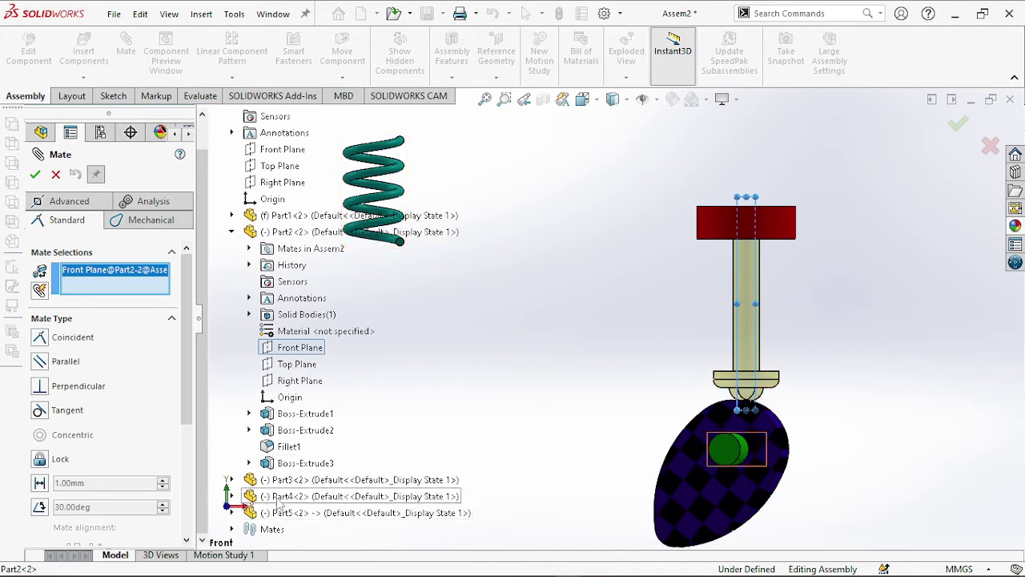
left_click(232, 497)
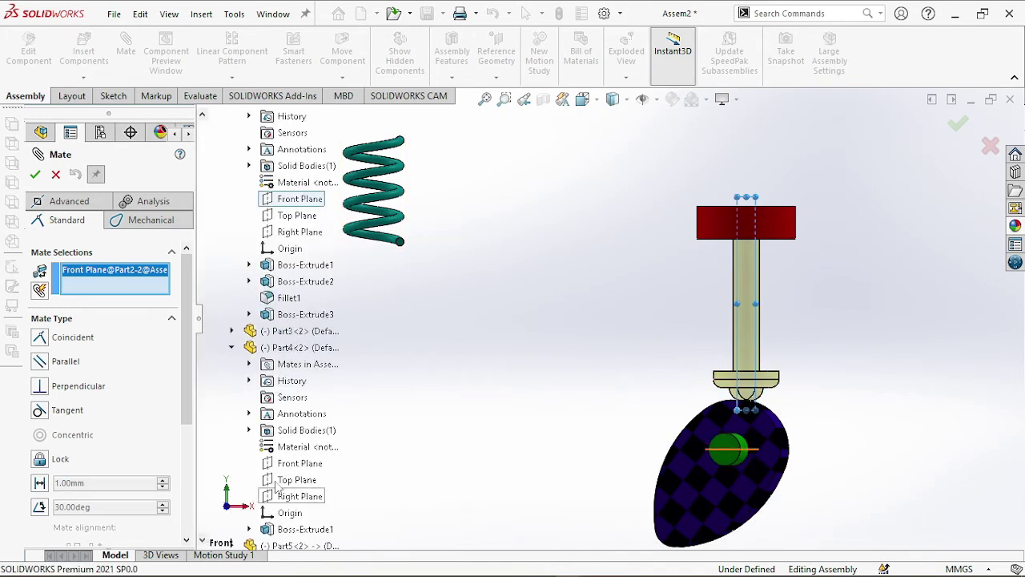
scroll(313, 421, "down", 2)
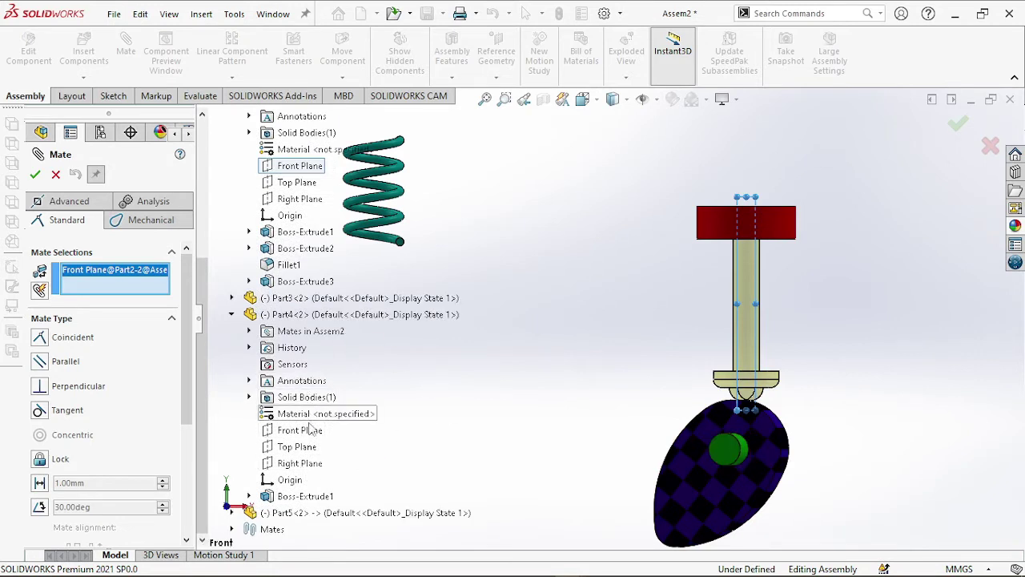
left_click(310, 467)
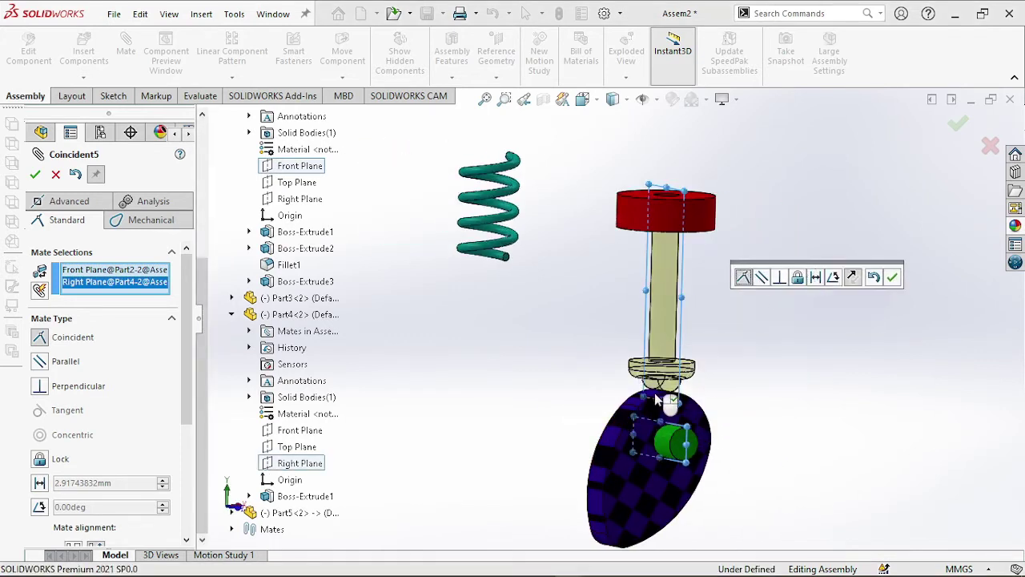
left_click(892, 277)
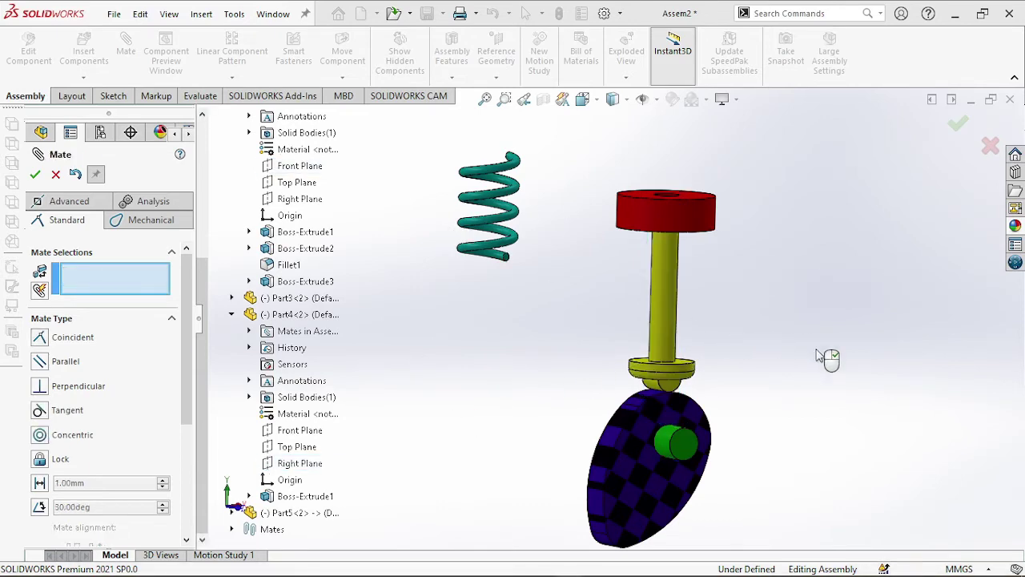
key("Escape")
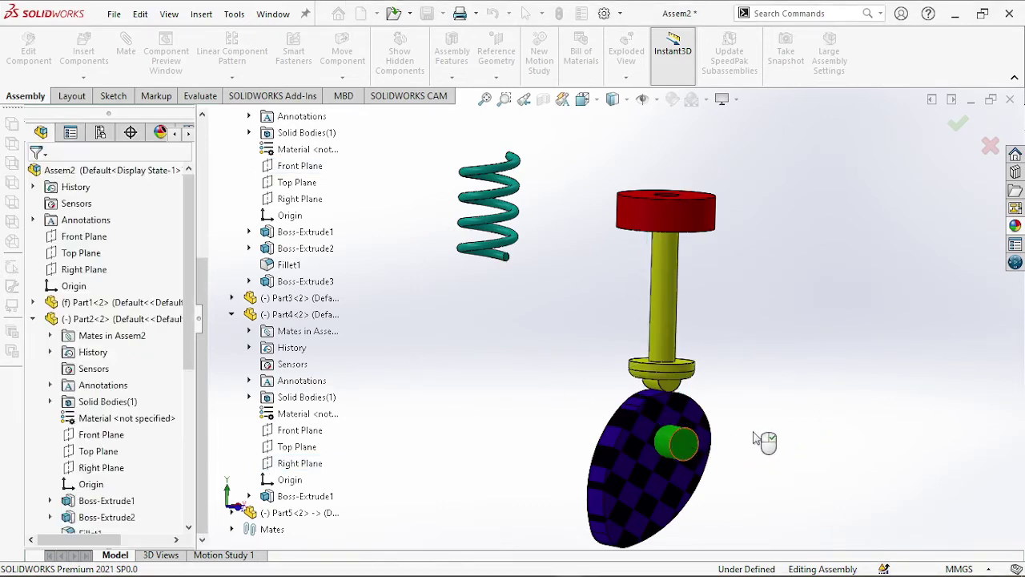
Fix the green pin in place and rotate the checkered cam around it to test the cam motion
right_click(686, 446)
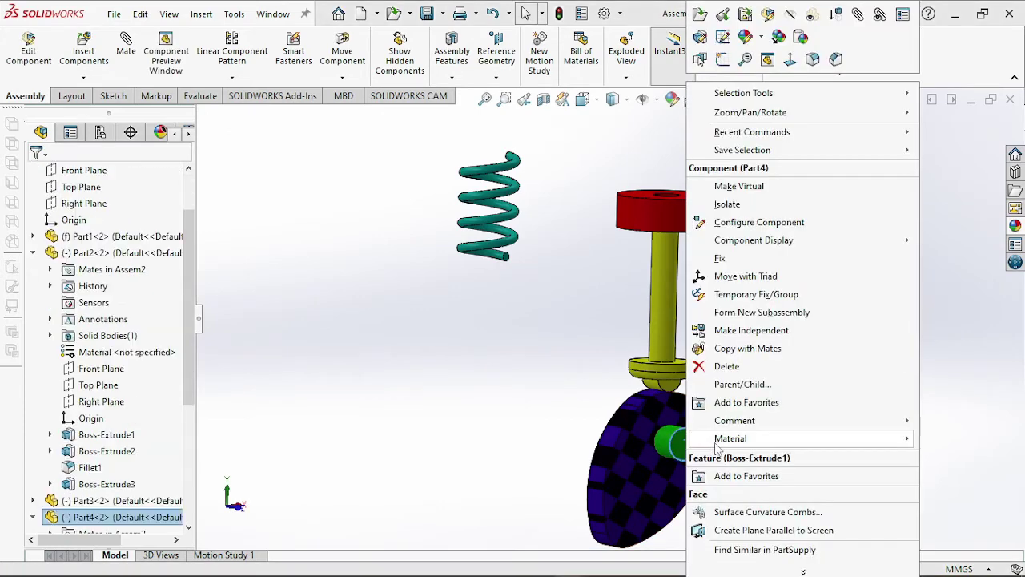
left_click(724, 260)
middle_click_drag(818, 403, 741, 409)
left_click_drag(662, 503, 531, 462)
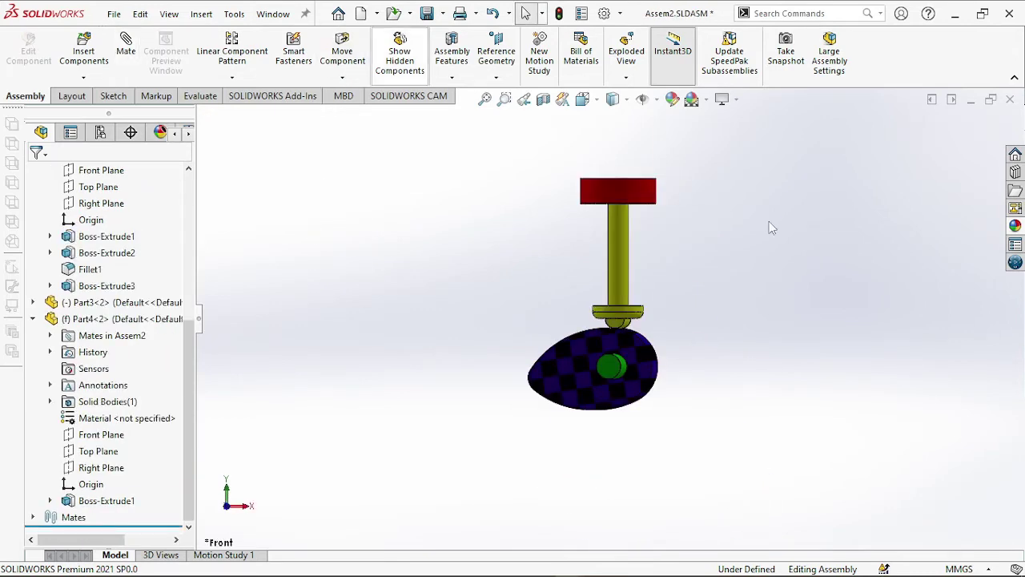
Insert the spring component Part6.SLDPRT from the Desktop and place it beside the yellow follower
left_click(88, 45)
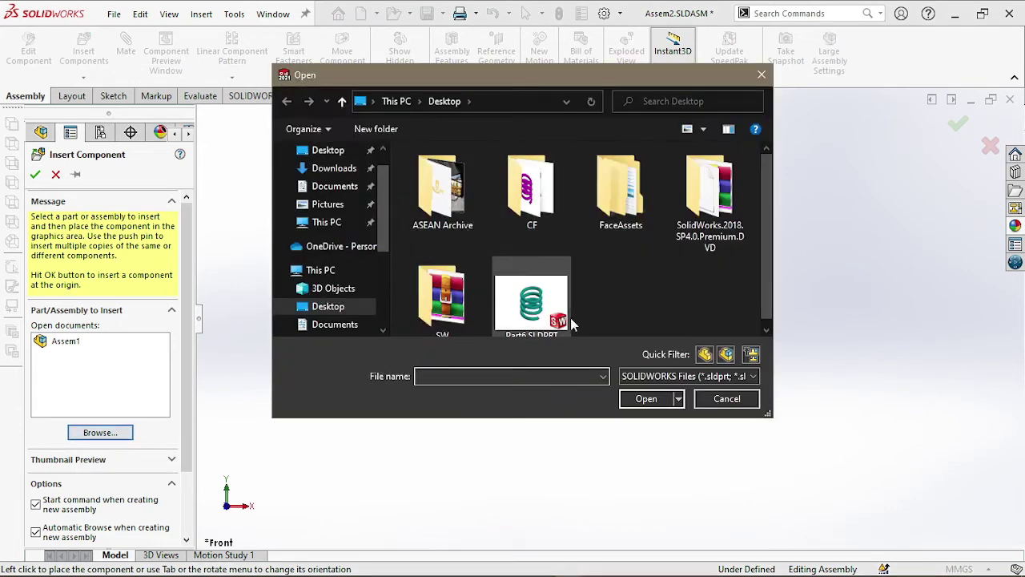
left_click(535, 319)
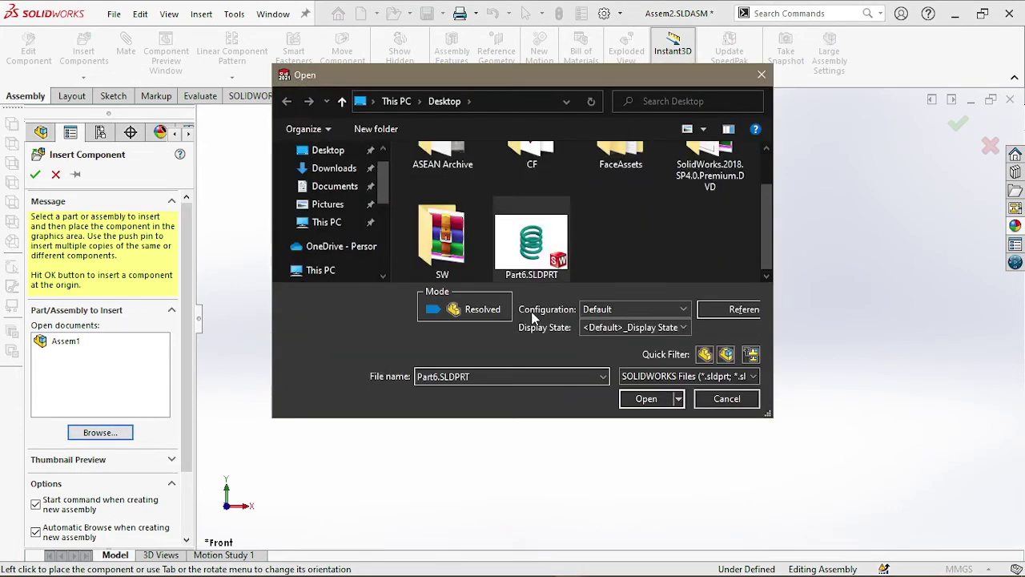
left_click(646, 399)
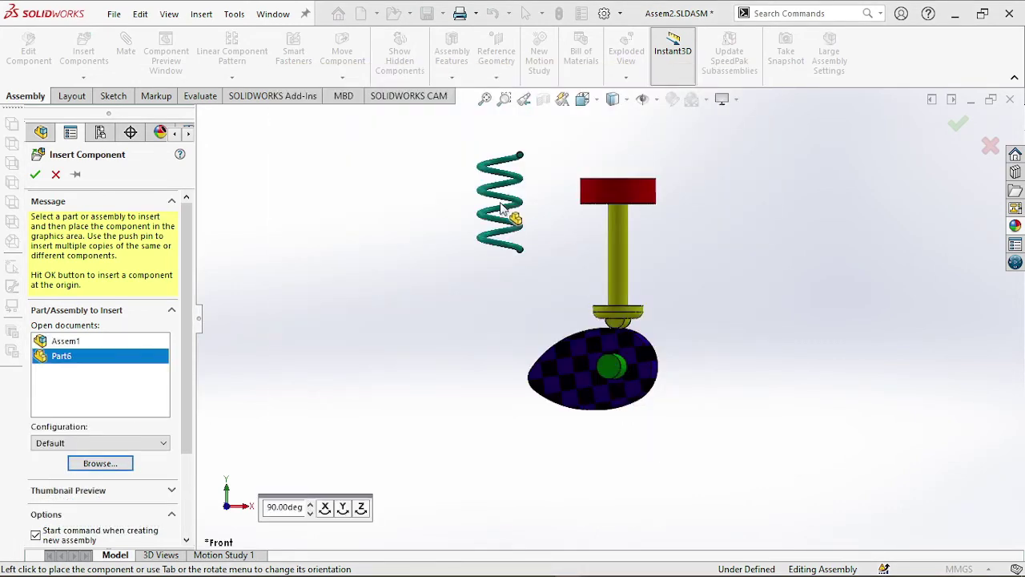
left_click(407, 292)
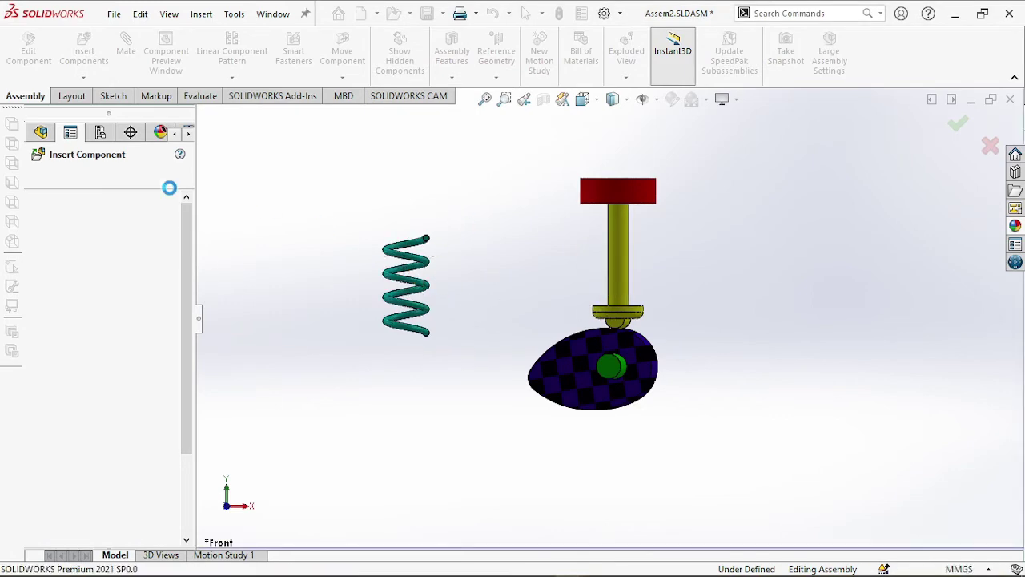
Expand the spring Part6 and its Sweep1 feature in the feature tree and make its centre-line sketch, Sketch1, visible
left_click(127, 51)
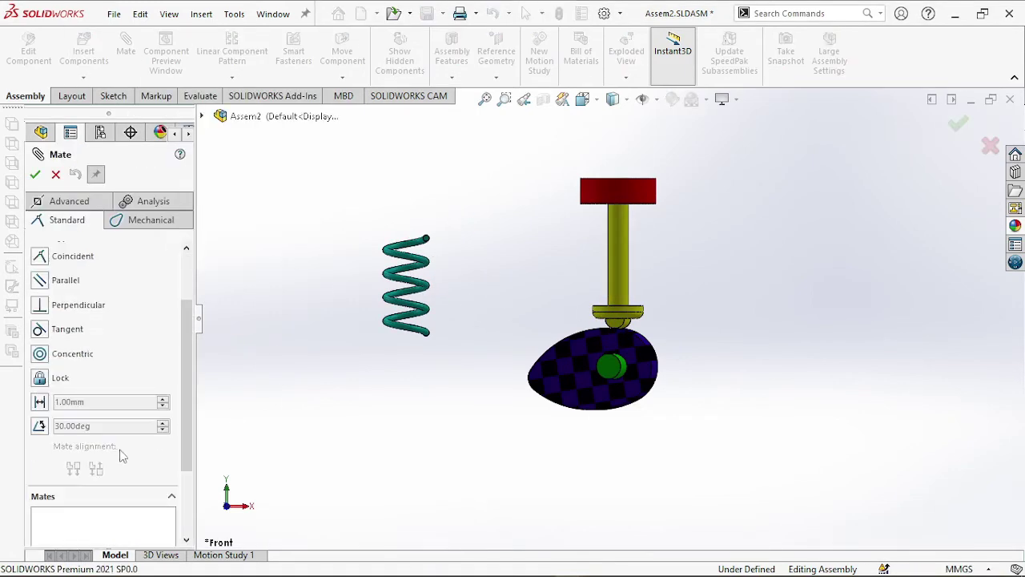
left_click(55, 174)
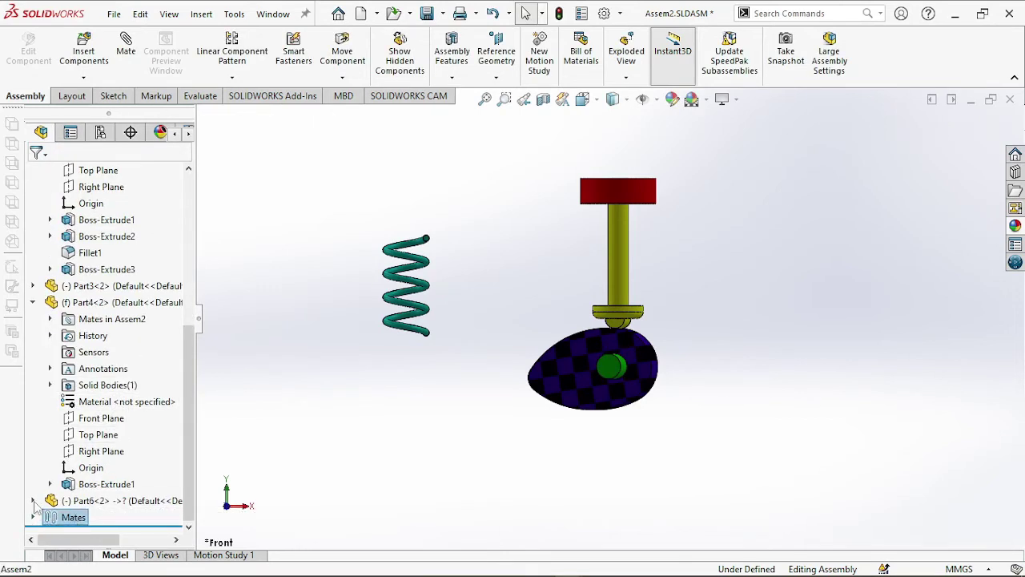
left_click(33, 501)
left_click(49, 501)
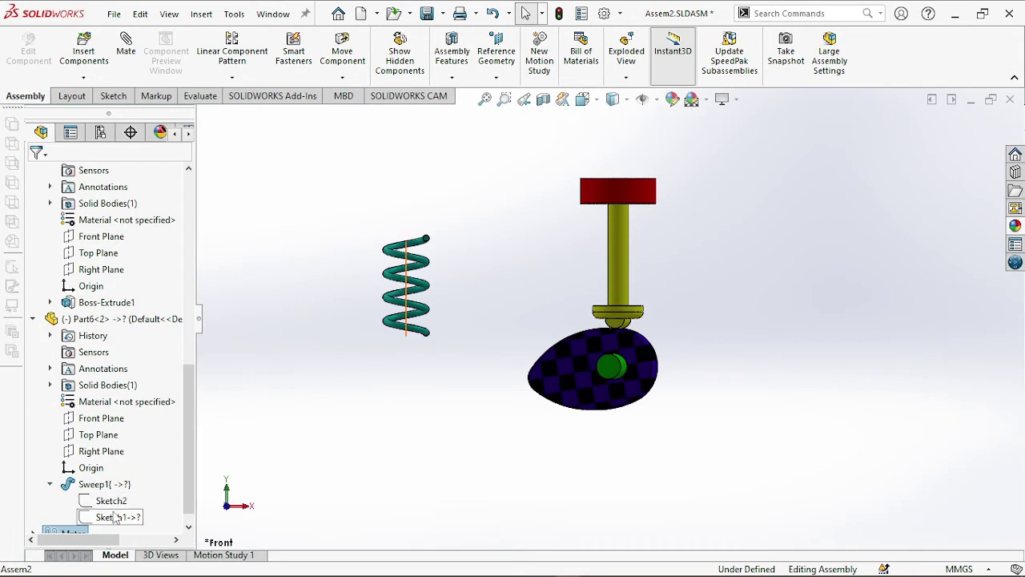
right_click(113, 517)
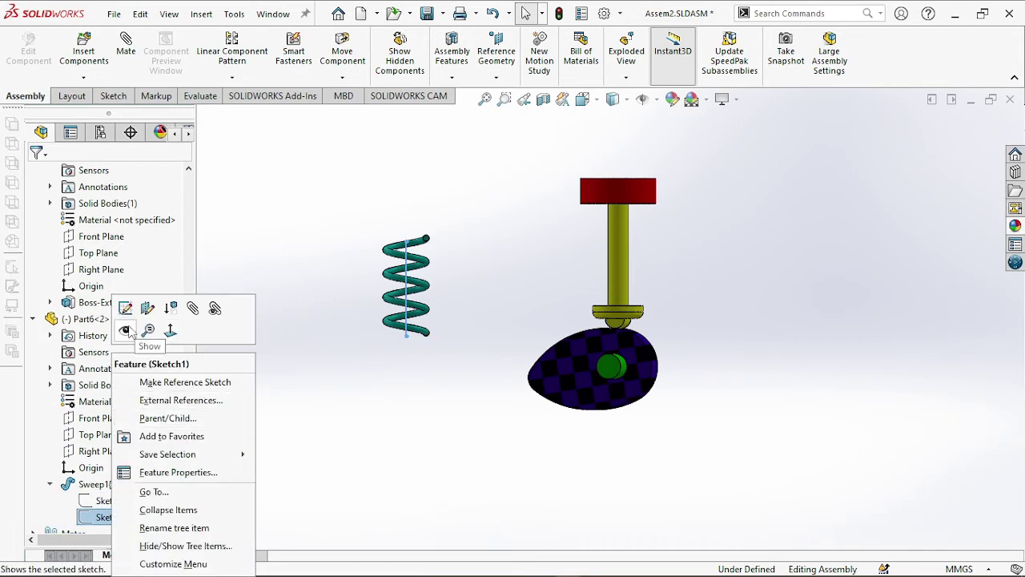
left_click(126, 330)
left_click(453, 339)
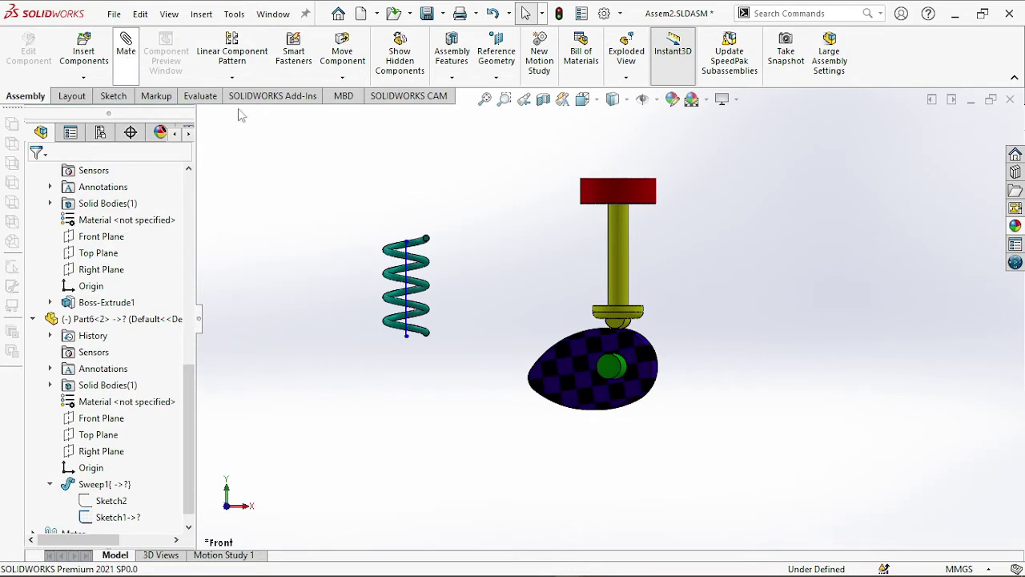
Mate the spring's Sketch1 centre line concentric with the cylindrical shaft face of the yellow follower, and close the mate command
left_click(407, 304)
left_click(622, 256)
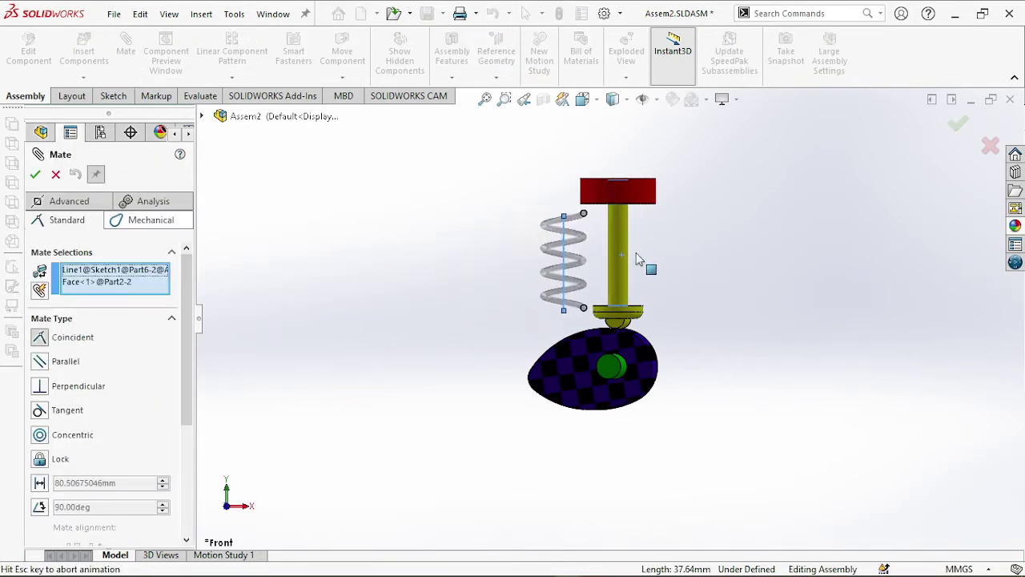
left_click(741, 232)
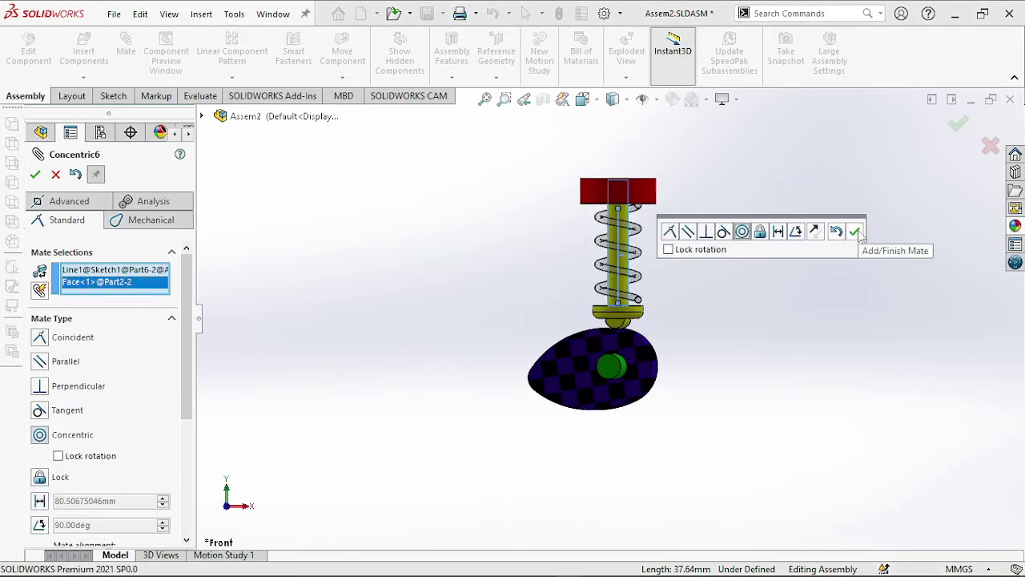
left_click(855, 232)
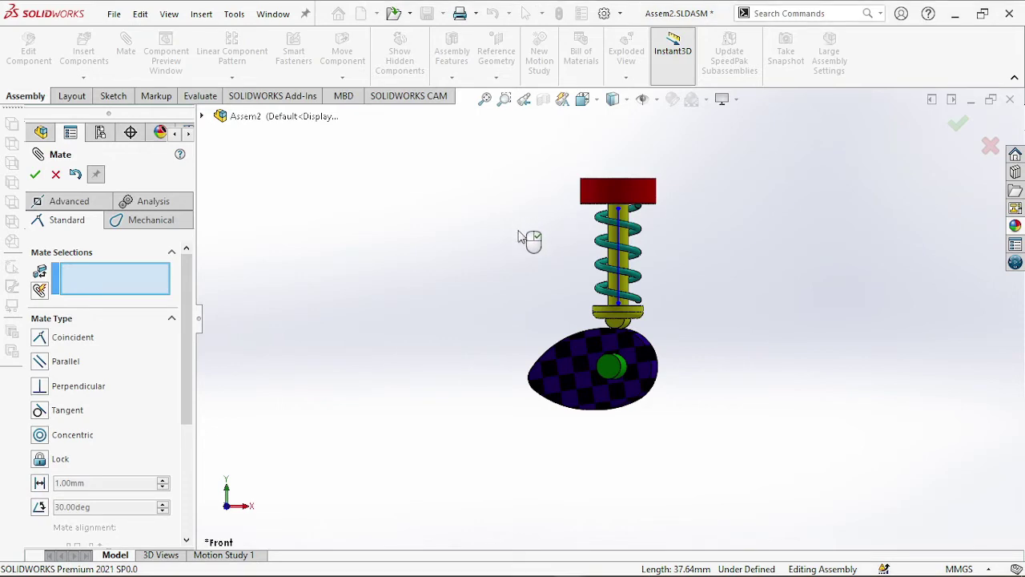
key("Escape")
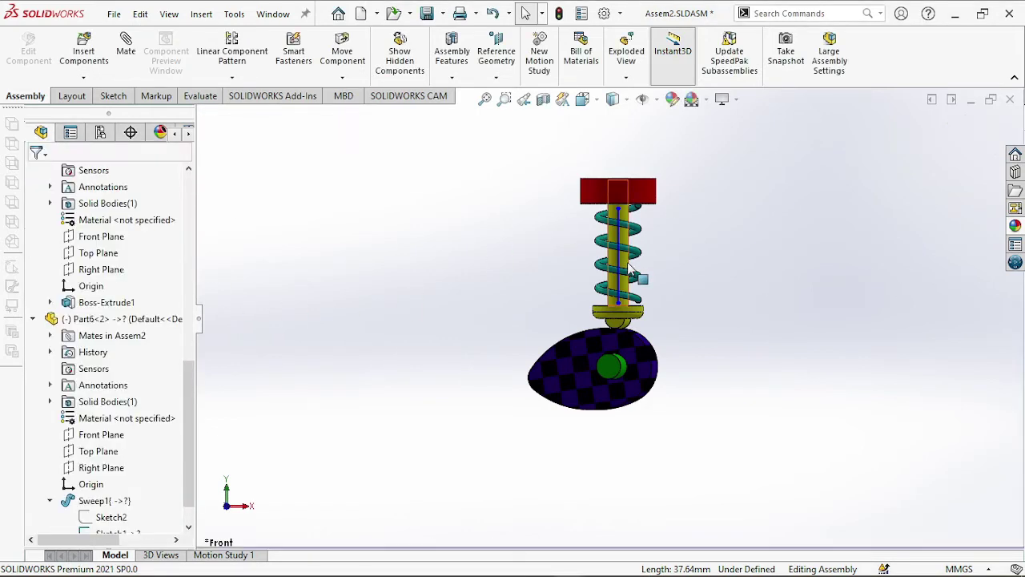
Edit the spring's Sketch1 within the assembly and make the line's lower endpoint coincident with the origin of follower Part2
scroll(666, 297, "up", 1)
scroll(629, 294, "down", 6)
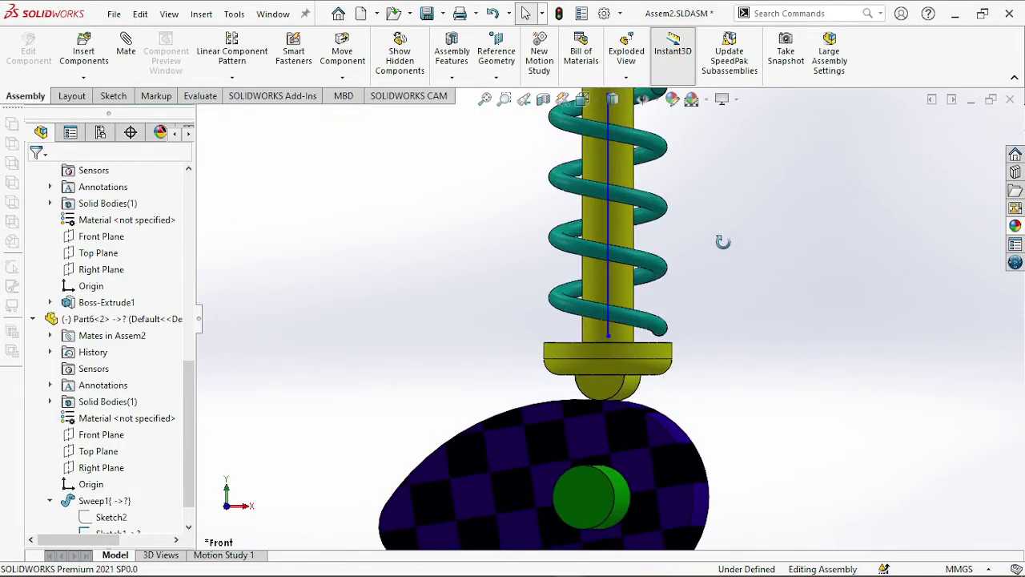
scroll(645, 296, "up", 4)
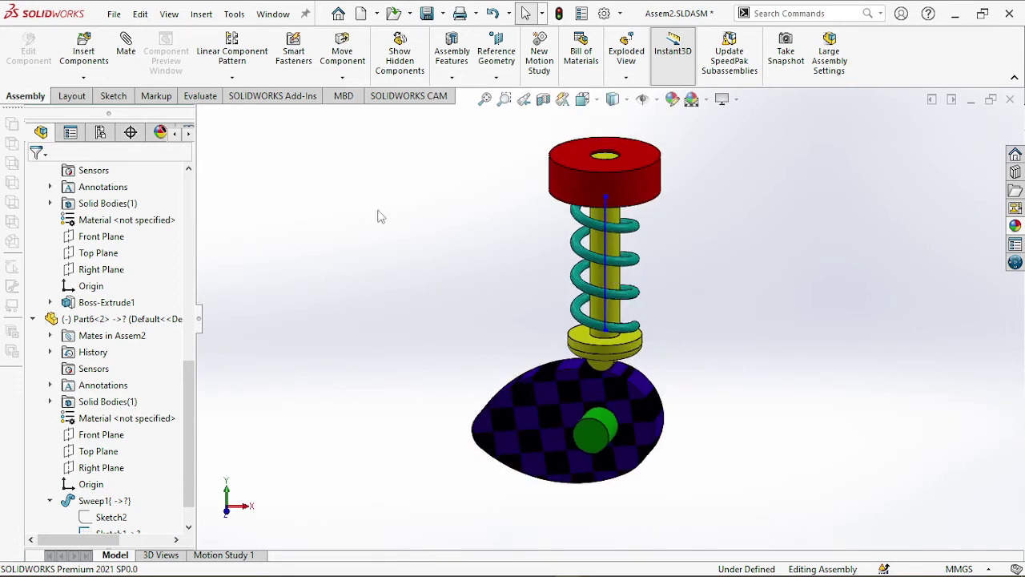
left_click(604, 286)
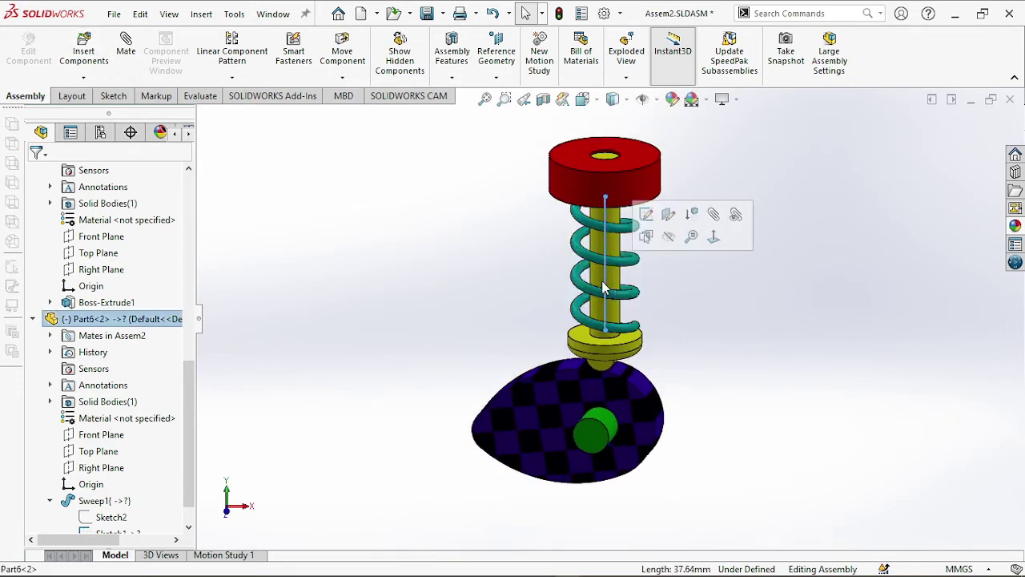
left_click(647, 217)
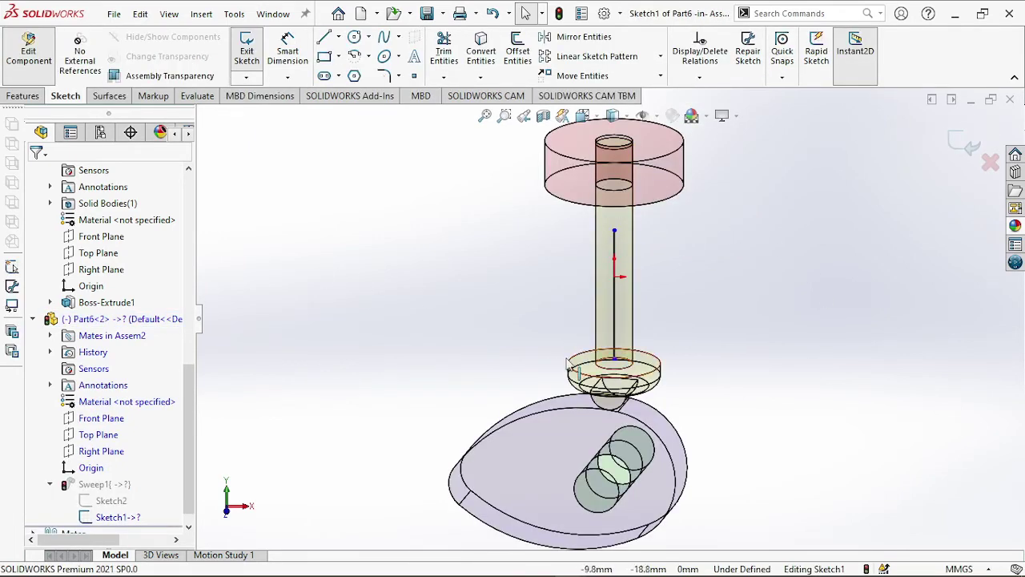
left_click(615, 243)
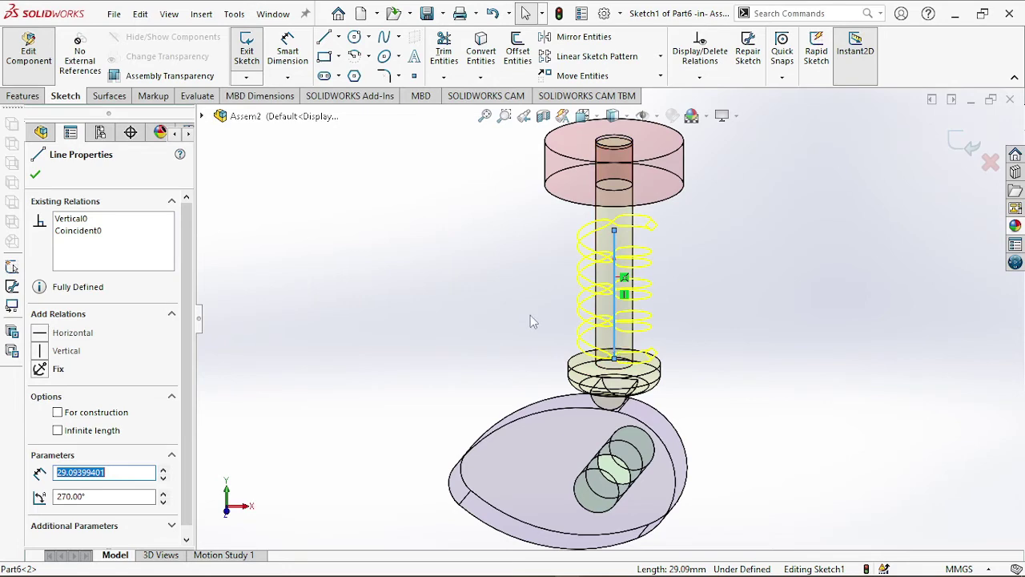
key("Escape")
left_click(615, 360)
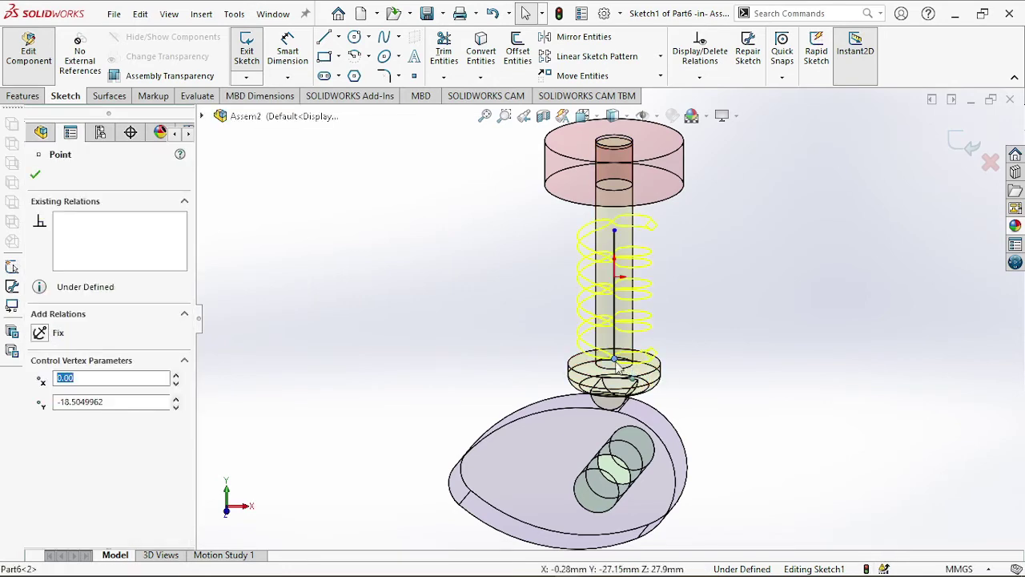
left_click(615, 365, "ctrl")
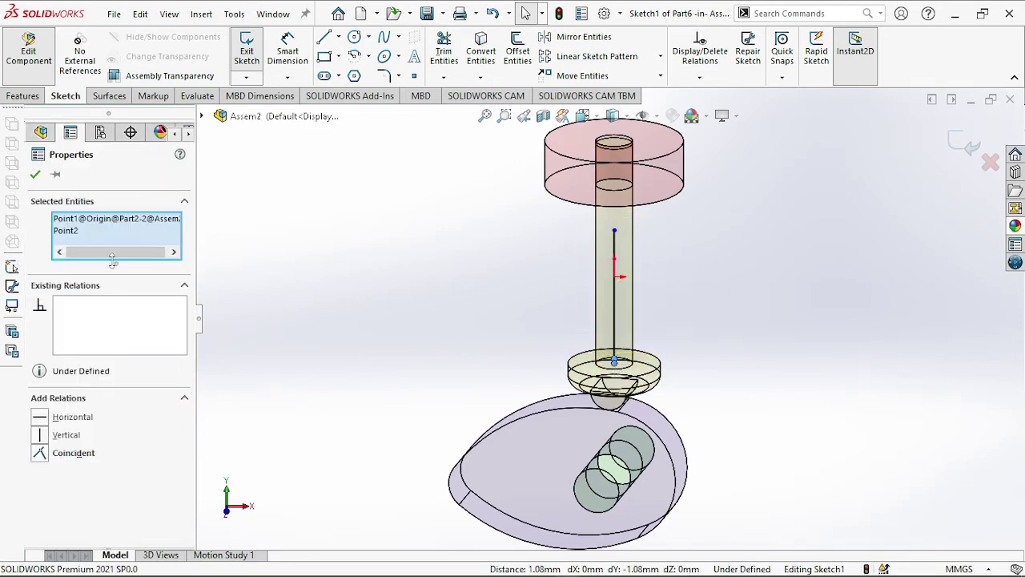
left_click(58, 455)
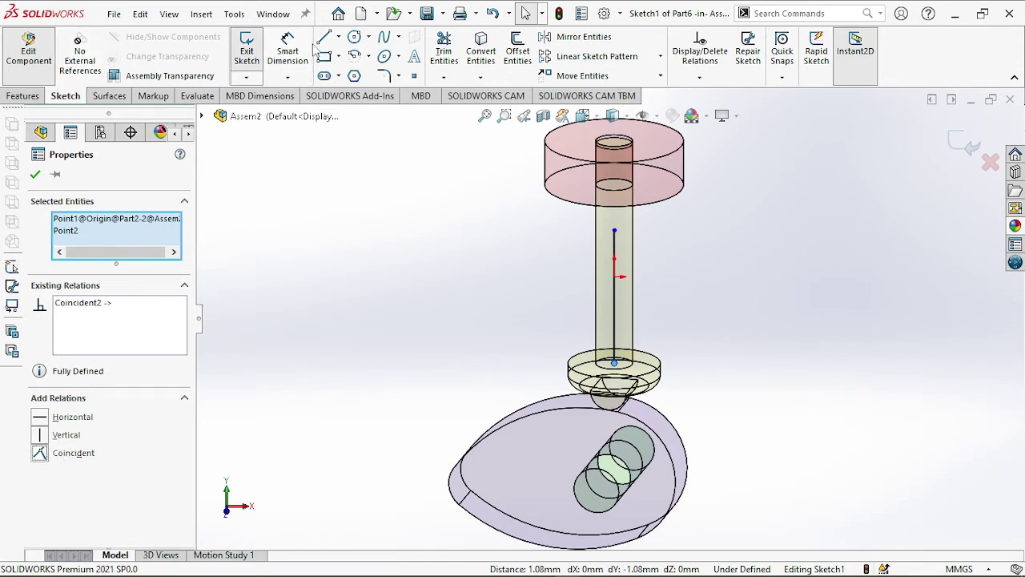
Dimension the line's upper endpoint 3 mm from the centre of the red guide's lower hole edge, and return to editing the assembly
left_click(303, 50)
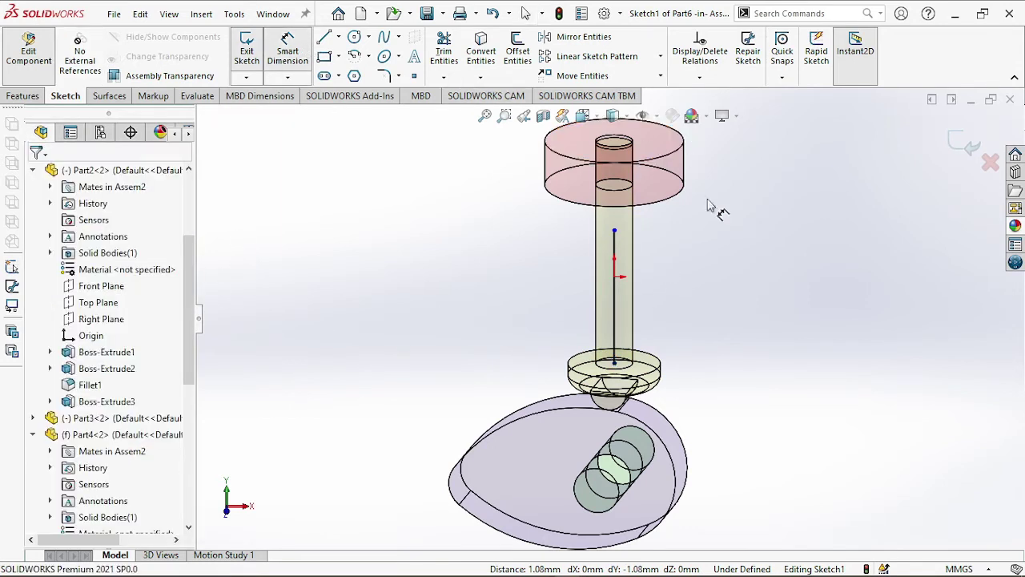
left_click(615, 232)
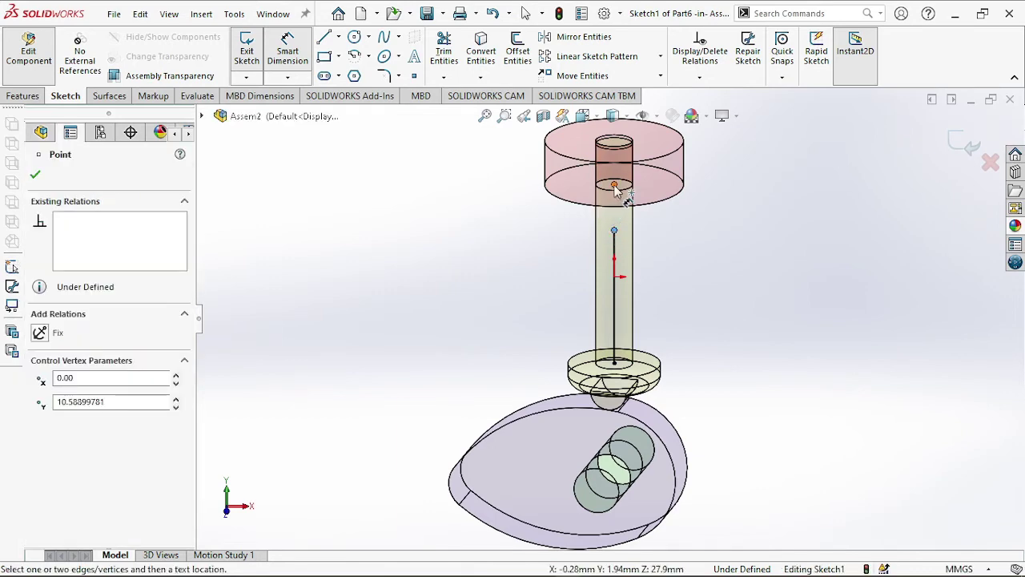
left_click(615, 186)
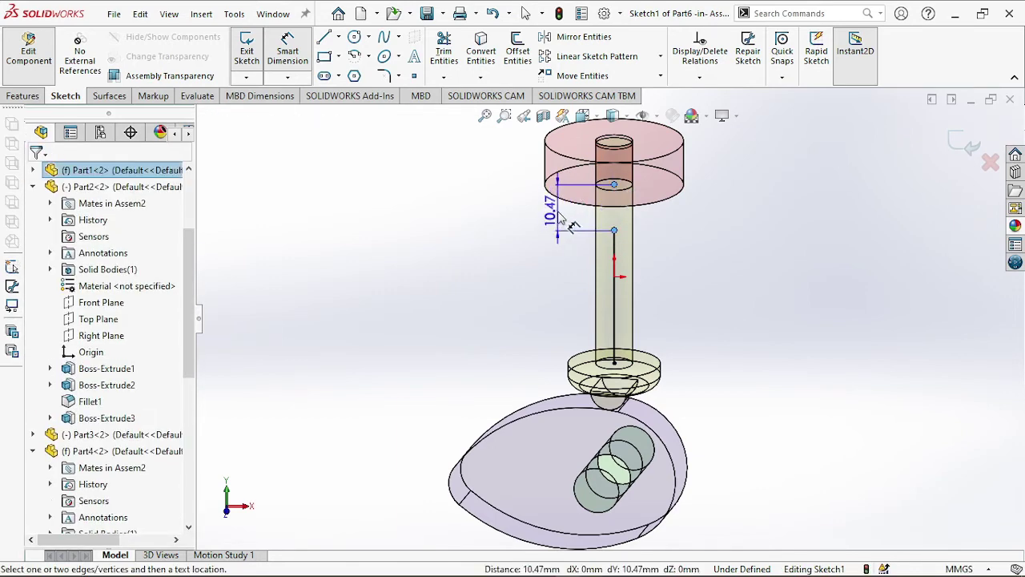
left_click(563, 222)
type("3")
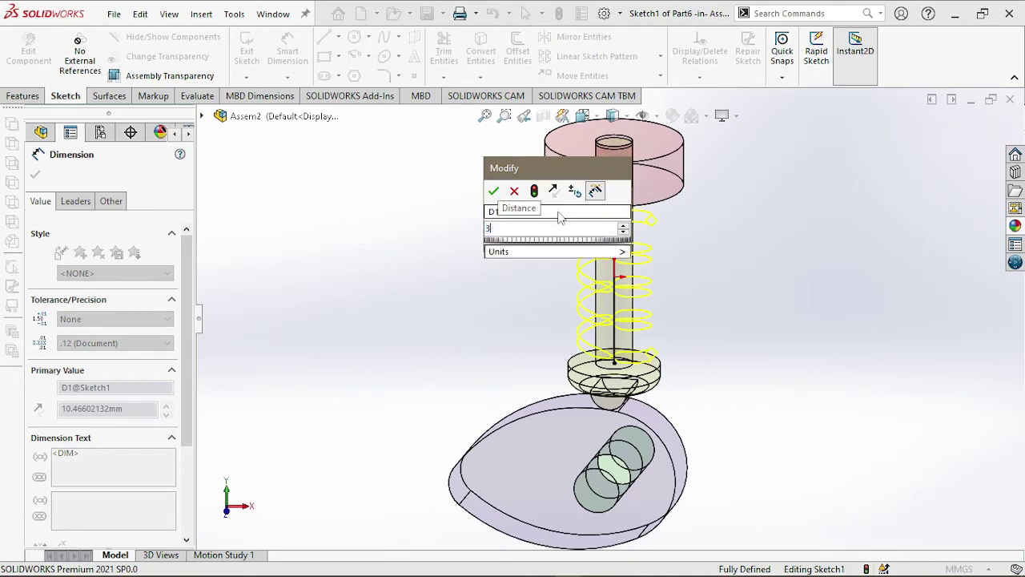
key("Return")
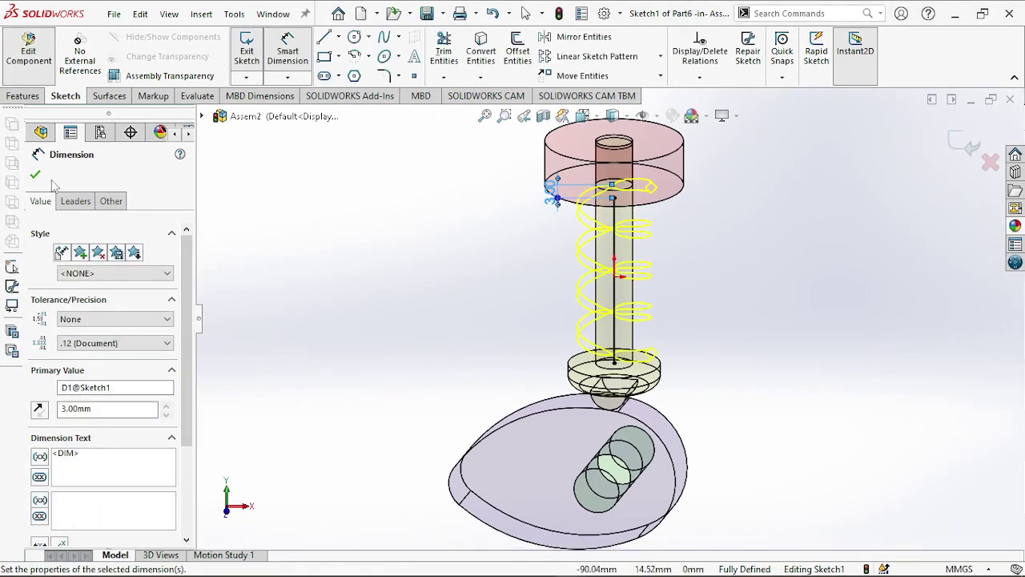
left_click(35, 175)
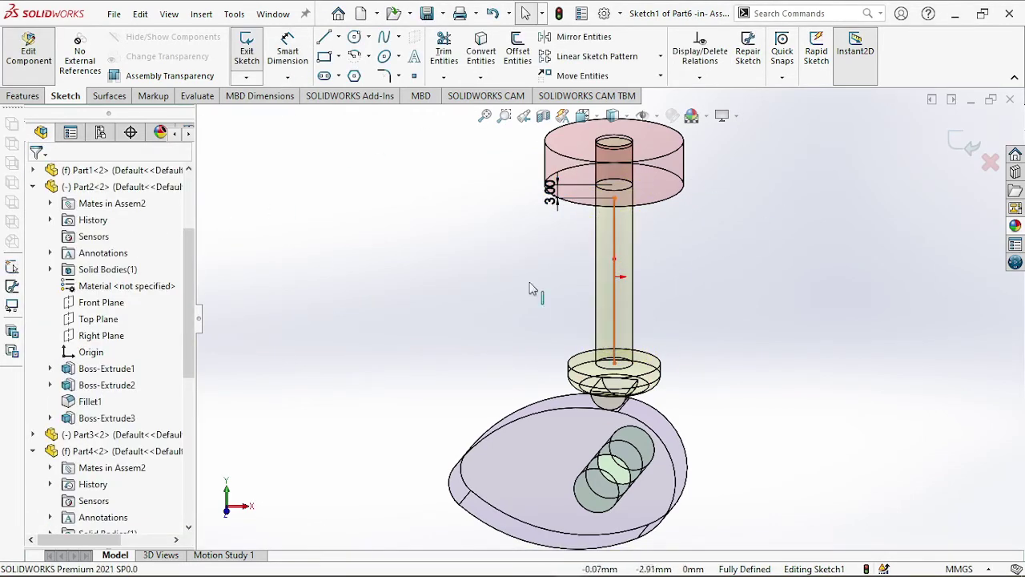
left_click(965, 144)
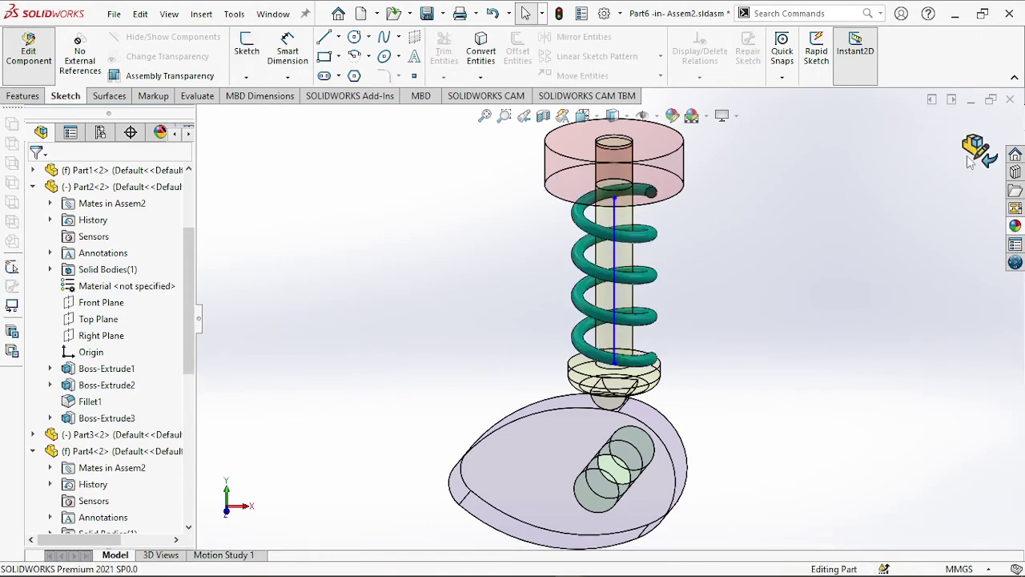
left_click(980, 149)
Add a tangent mate between the circular edge at the spring's lower end and the upper face of the follower's flange
middle_click_drag(791, 335, 632, 316)
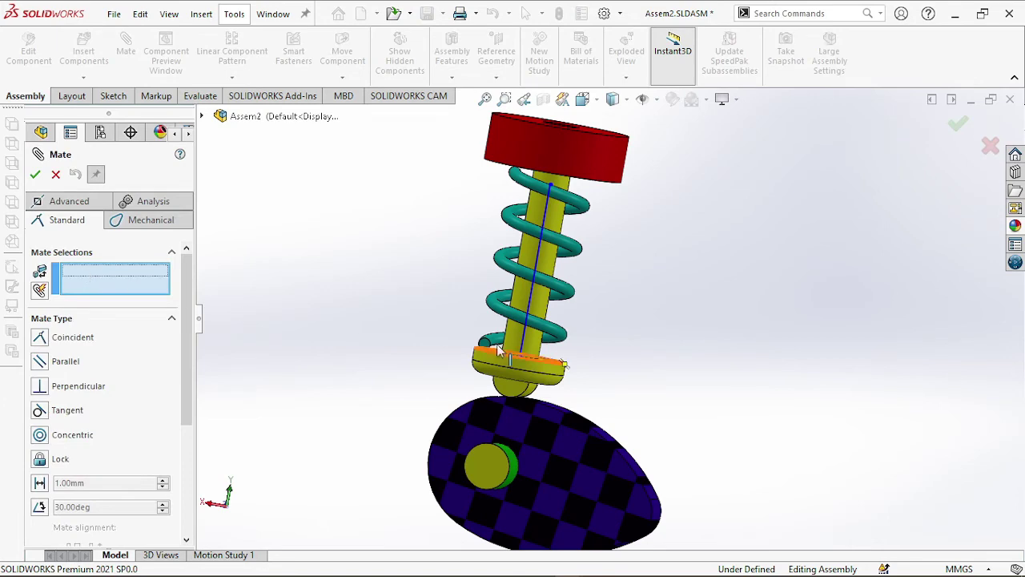
scroll(393, 361, "down", 4)
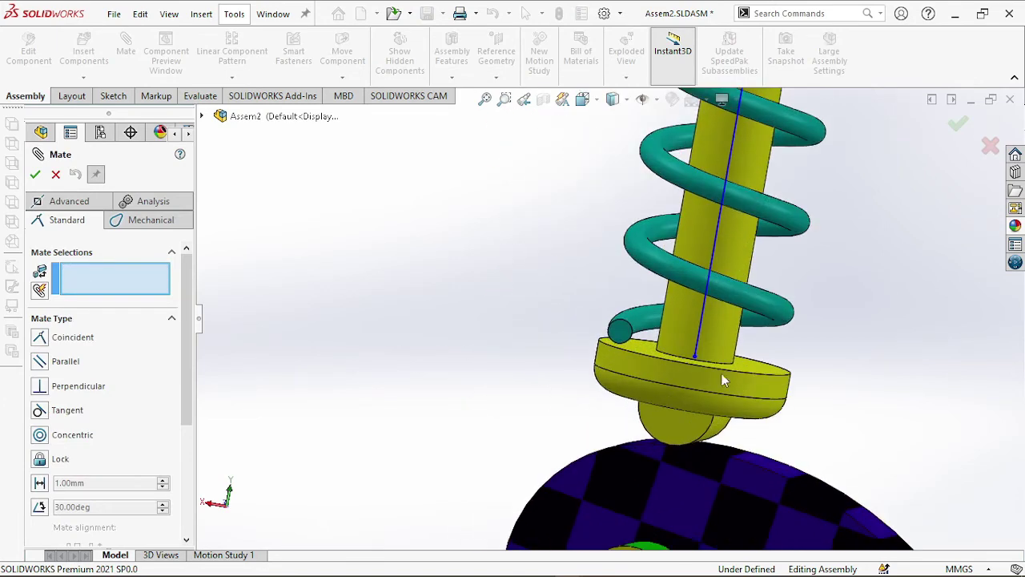
left_click(628, 330)
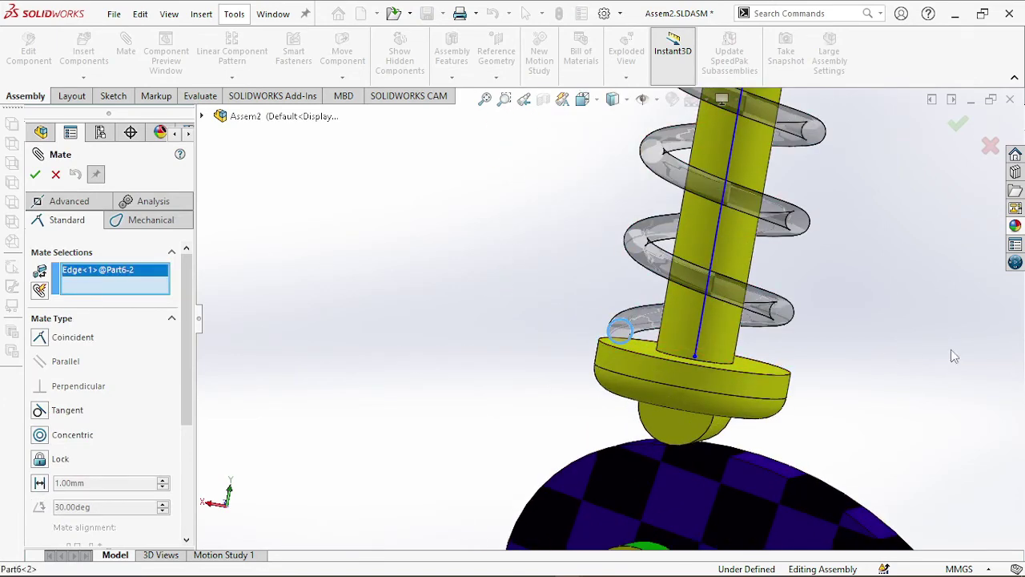
middle_click_drag(910, 335, 907, 381)
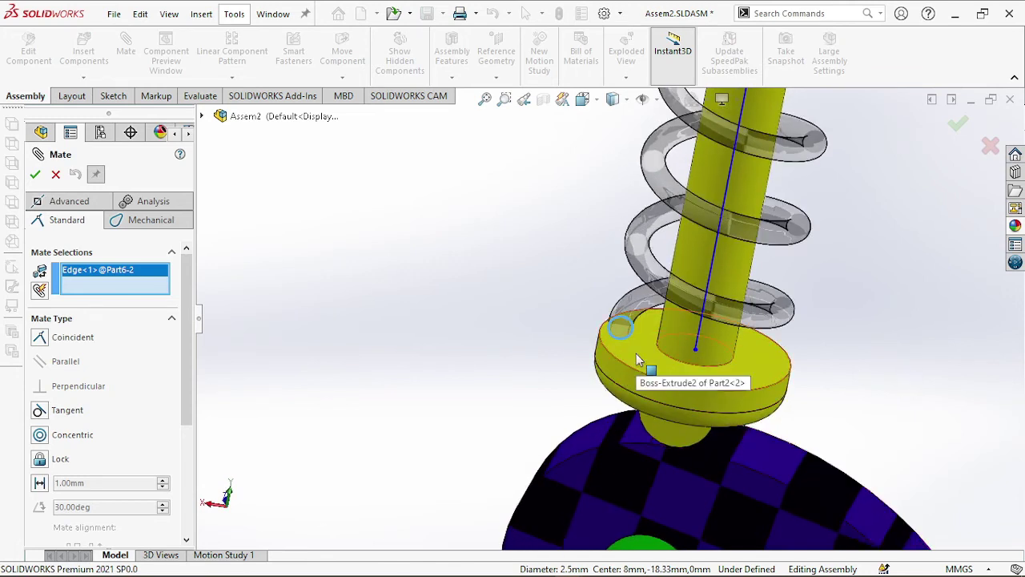
left_click(636, 354)
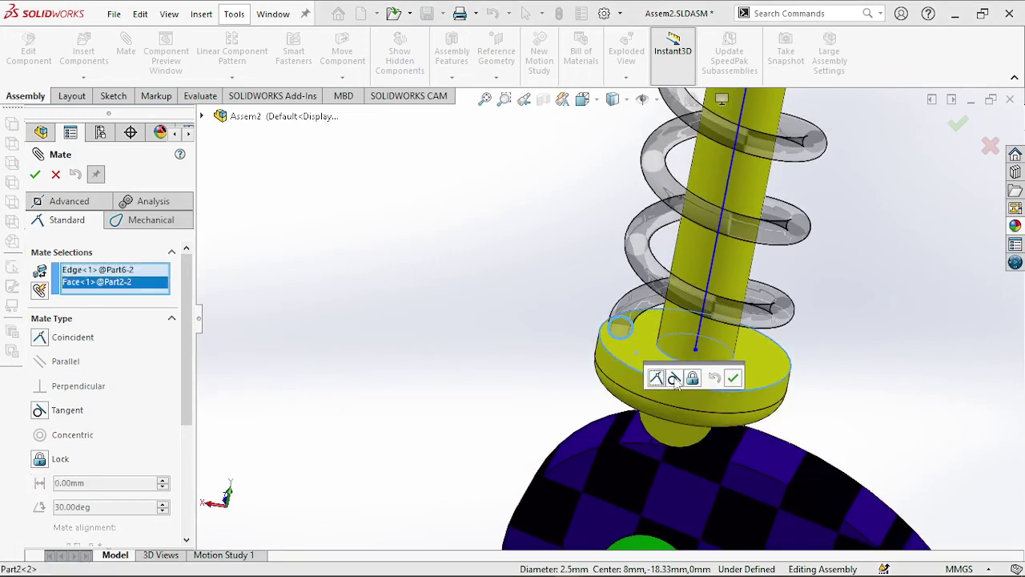
left_click(675, 379)
left_click(733, 377)
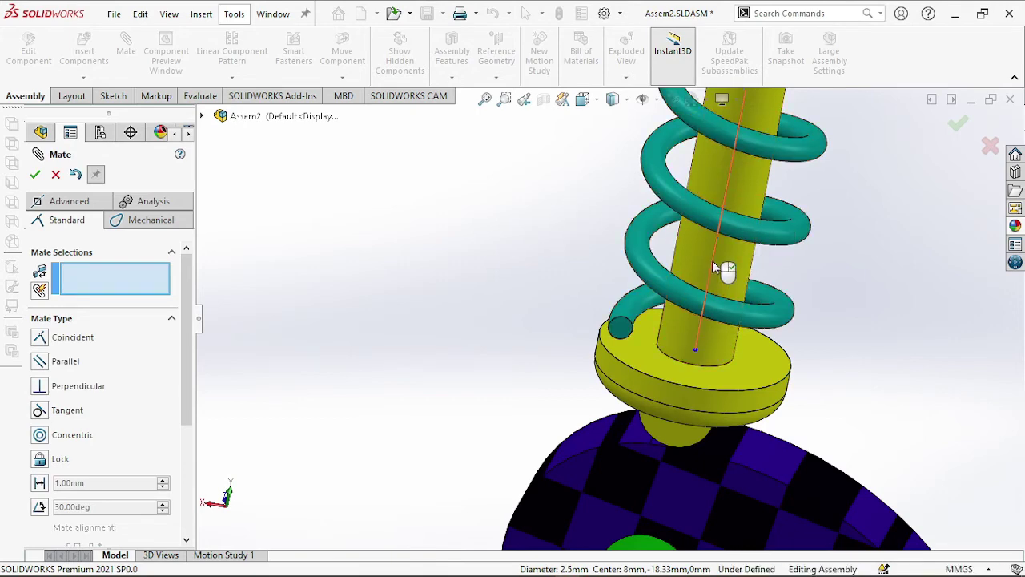
key("Escape")
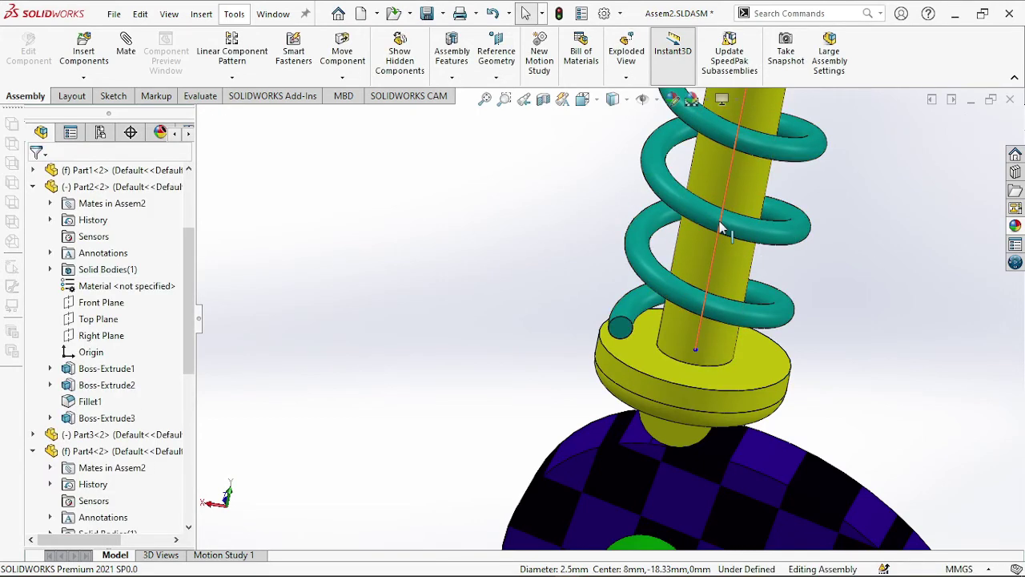
Hide the spring's centre-line sketch and fit the whole assembly in an angled front view
right_click(719, 222)
left_click(756, 198)
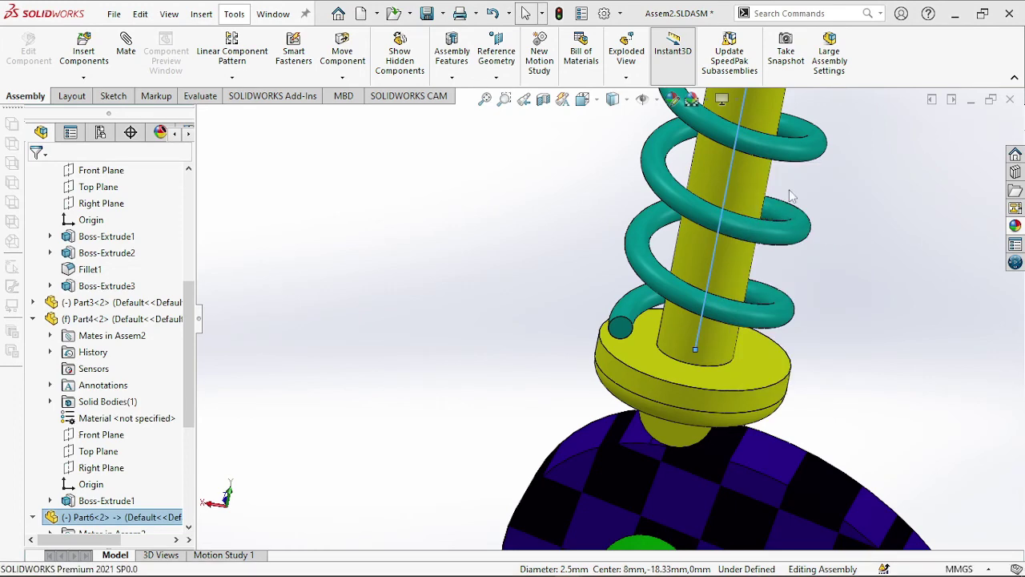
left_click(487, 99)
middle_click_drag(801, 480, 287, 505)
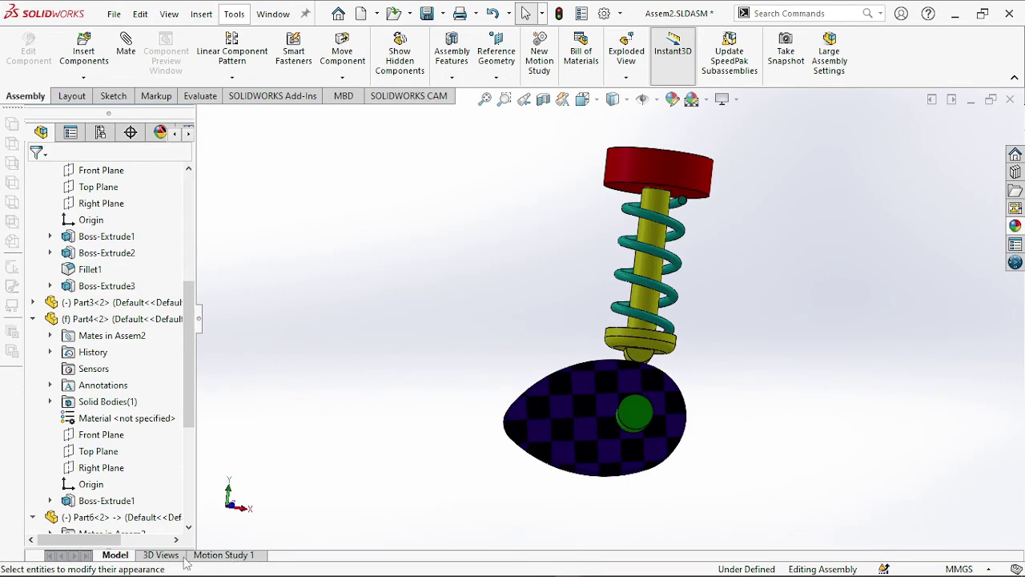
Create a new motion study for the assembly
right_click(212, 556)
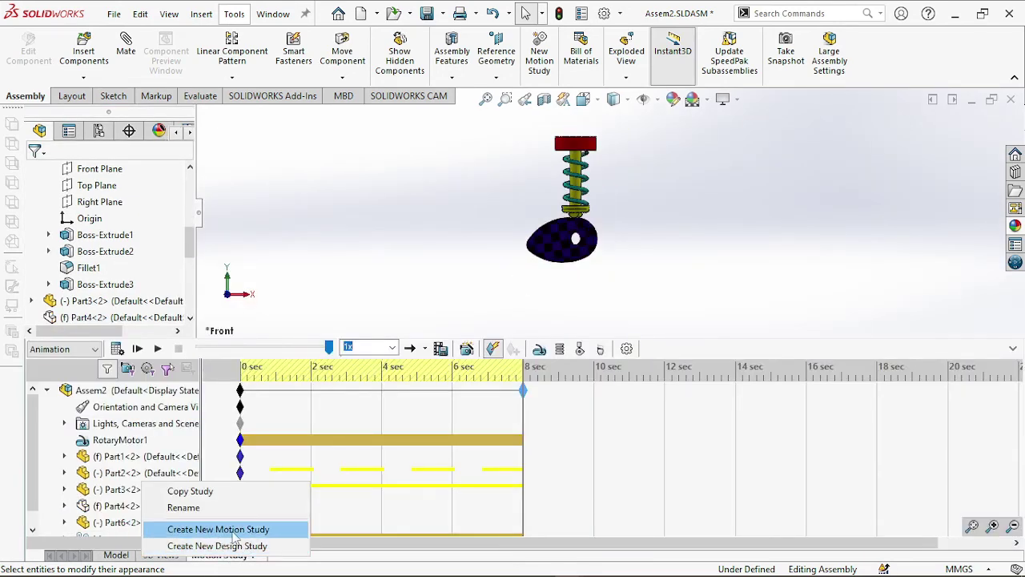
left_click(233, 531)
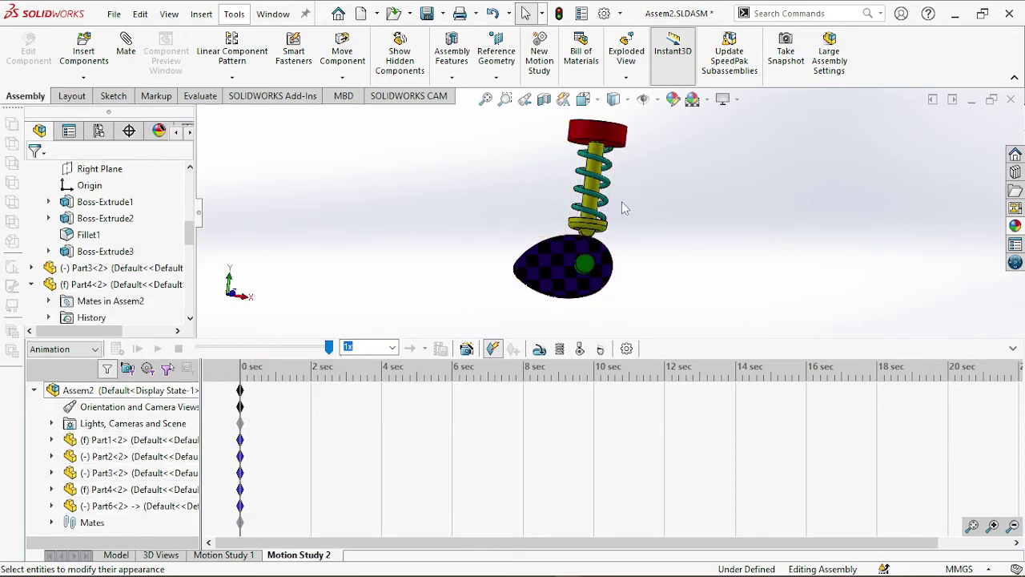
Hide the green pin in the cam's hole and accept the motion study properties with 25 frames per second
scroll(600, 283, "up", 2)
scroll(607, 206, "down", 6)
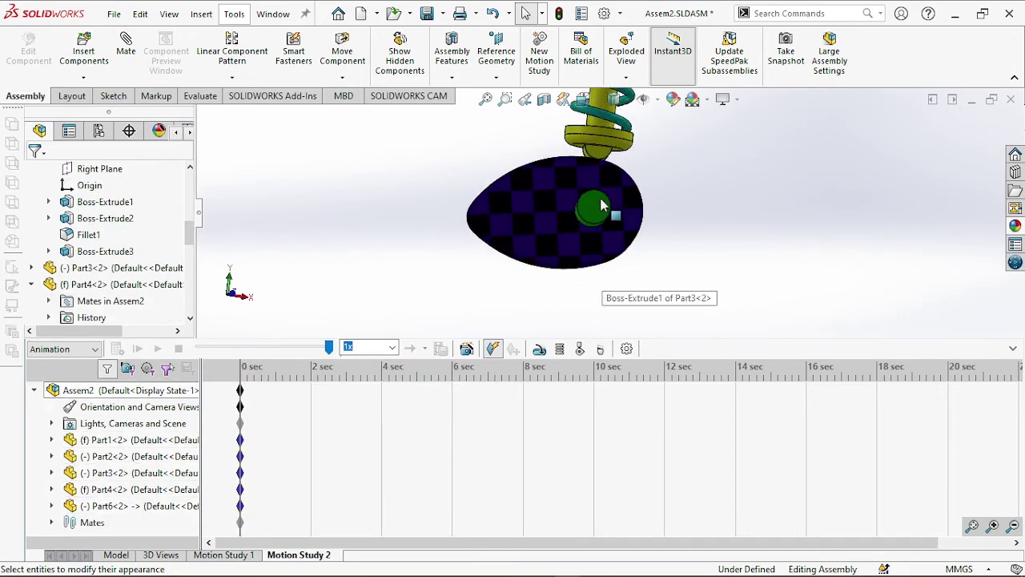
right_click(601, 211)
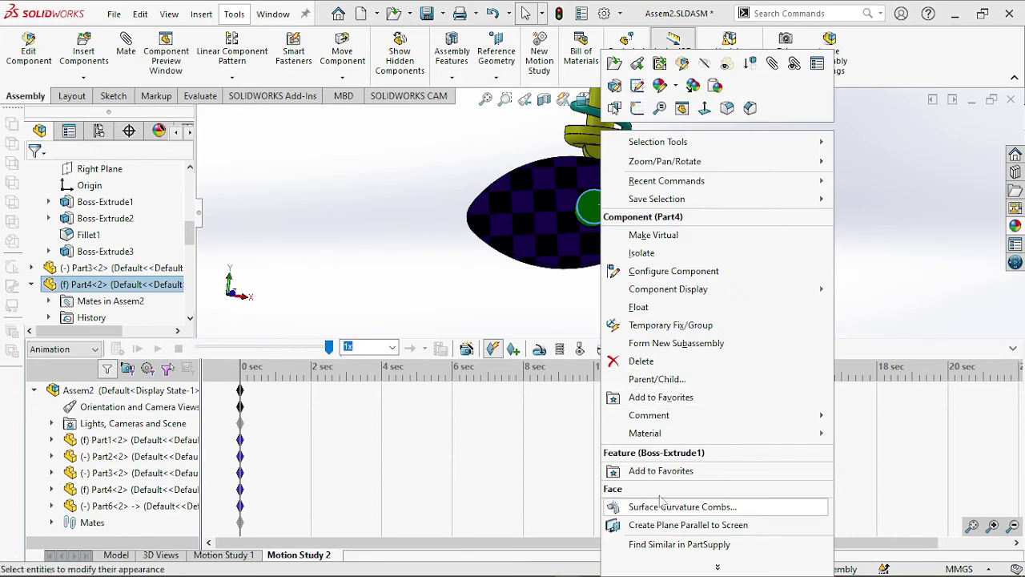
left_click(705, 64)
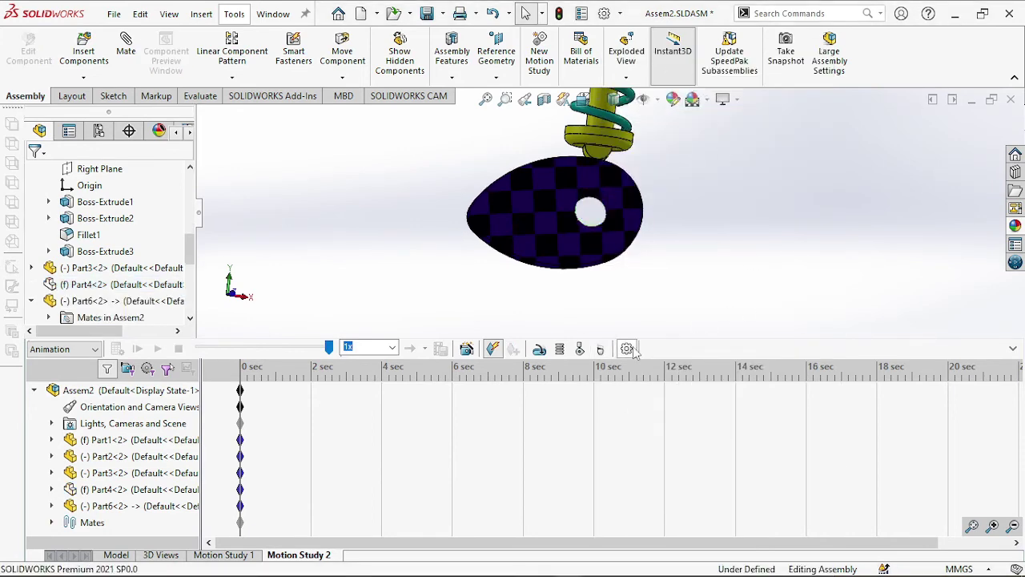
left_click(628, 349)
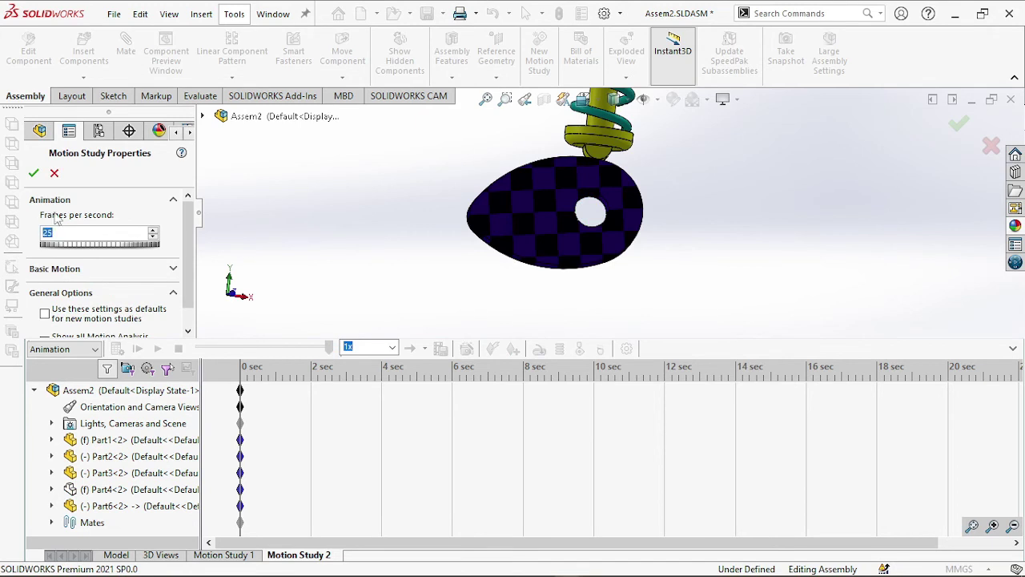
left_click(33, 175)
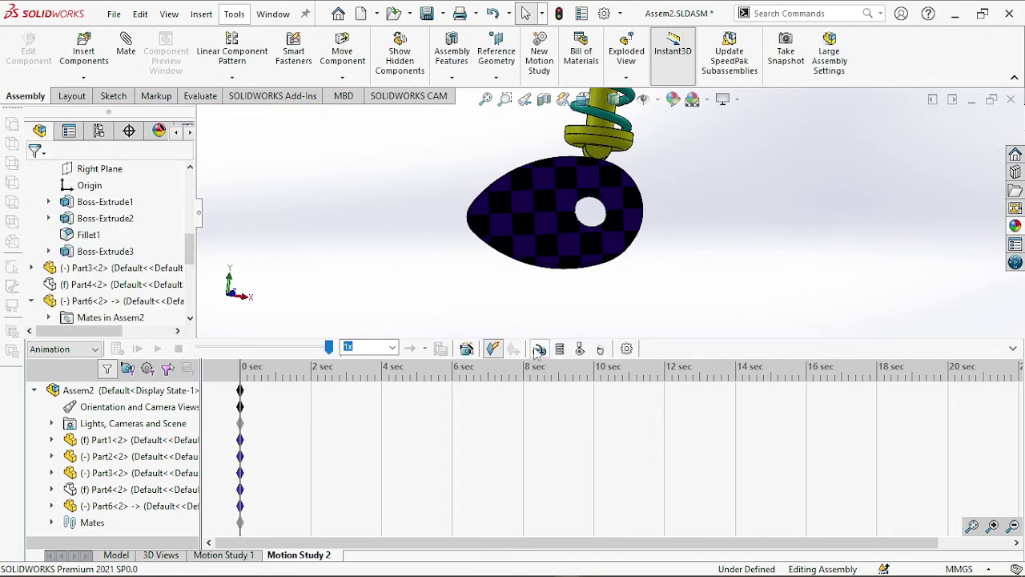
Add a rotary motor on the cam's hole face at a constant speed of 100 RPM and extend the study to 8 seconds
left_click(539, 349)
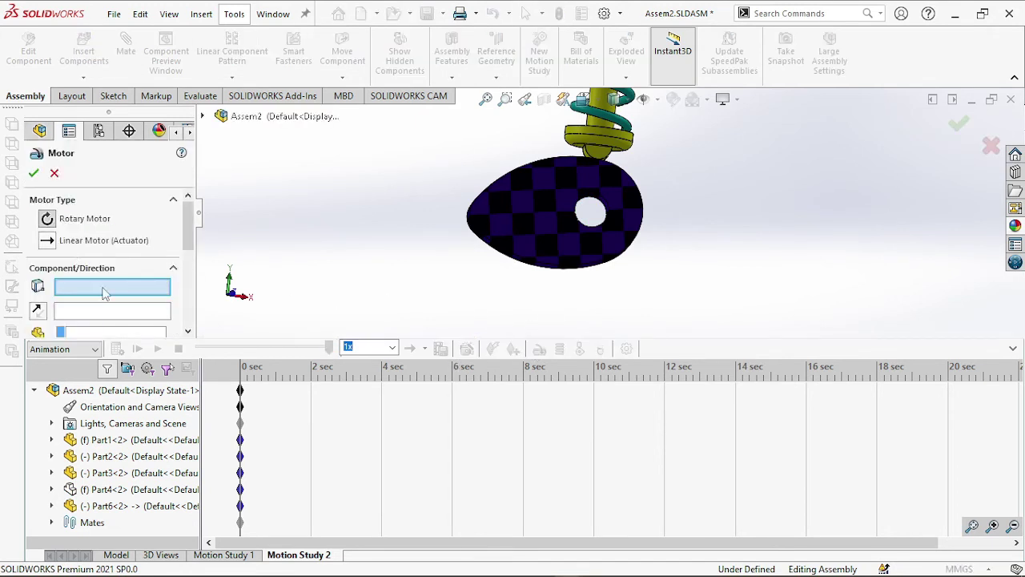
middle_click_drag(710, 203, 721, 249)
left_click(609, 248)
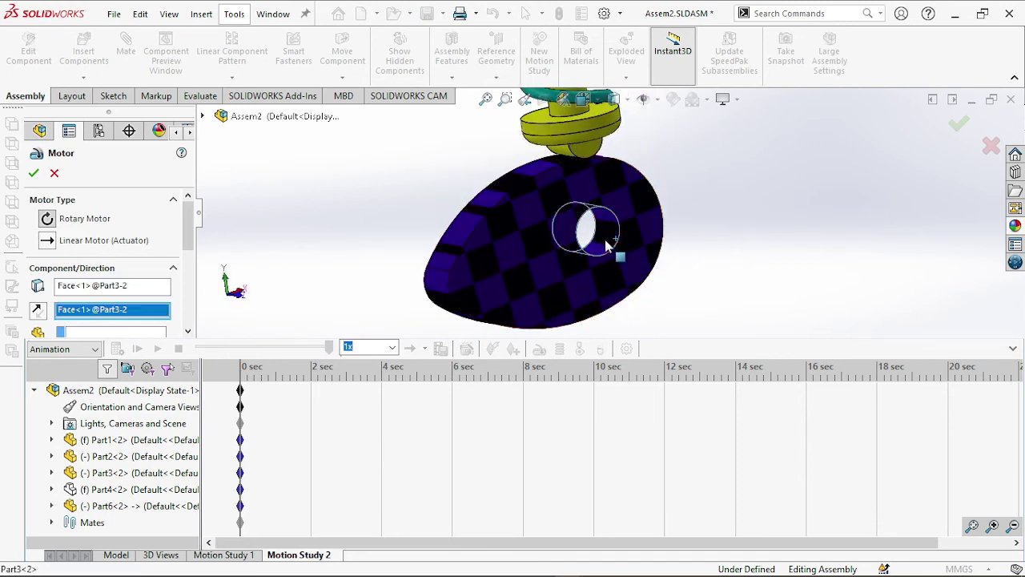
scroll(78, 296, "down", 4)
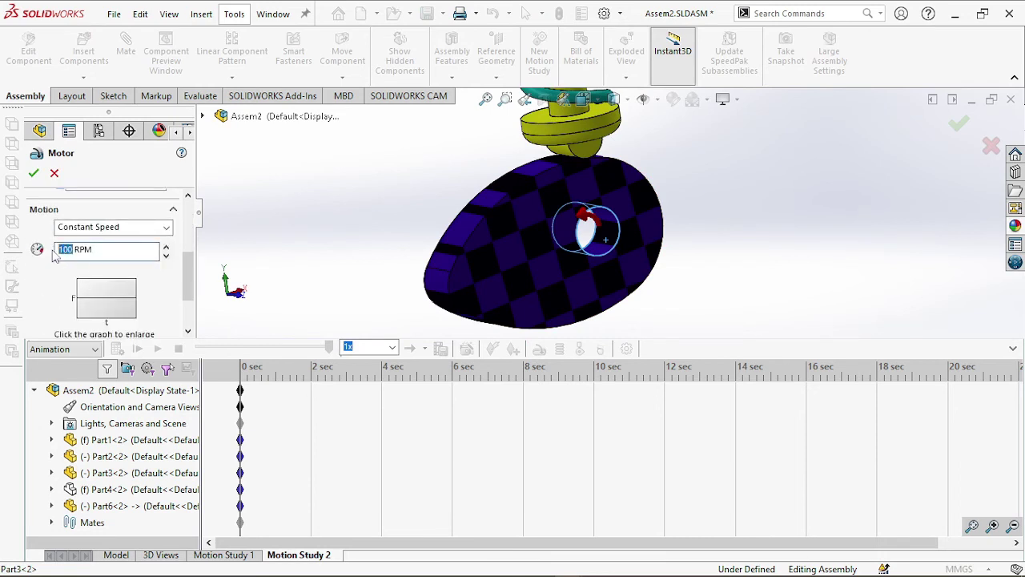
left_click(32, 174)
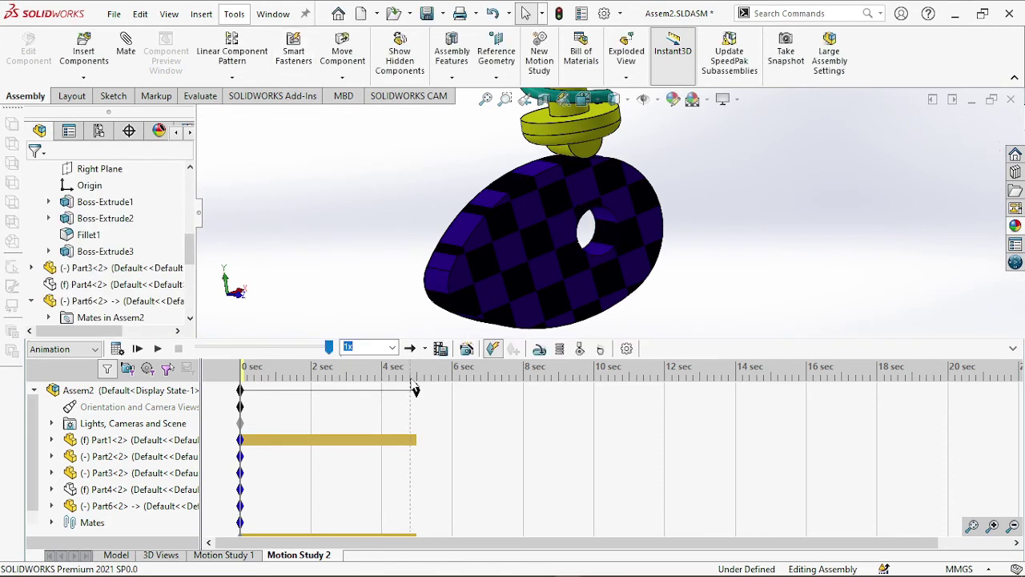
left_click_drag(417, 392, 523, 391)
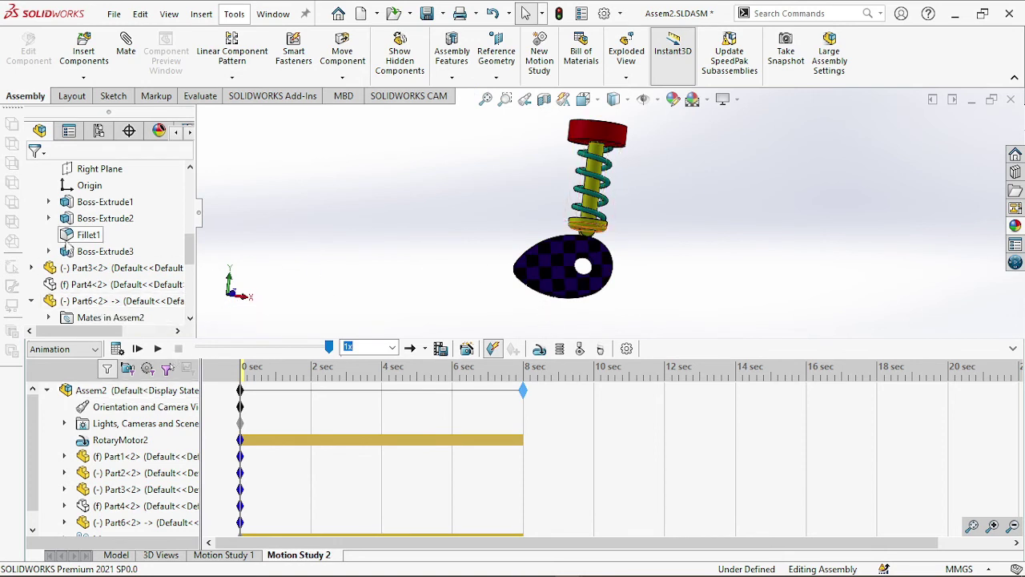
Show the hidden green pin again and calculate the motion study
right_click(53, 287)
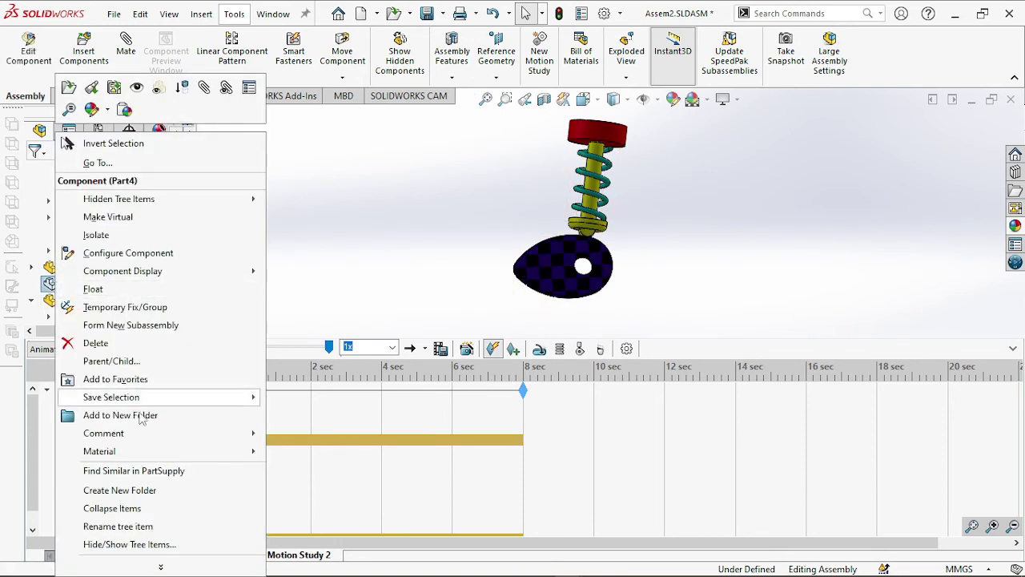
left_click(137, 92)
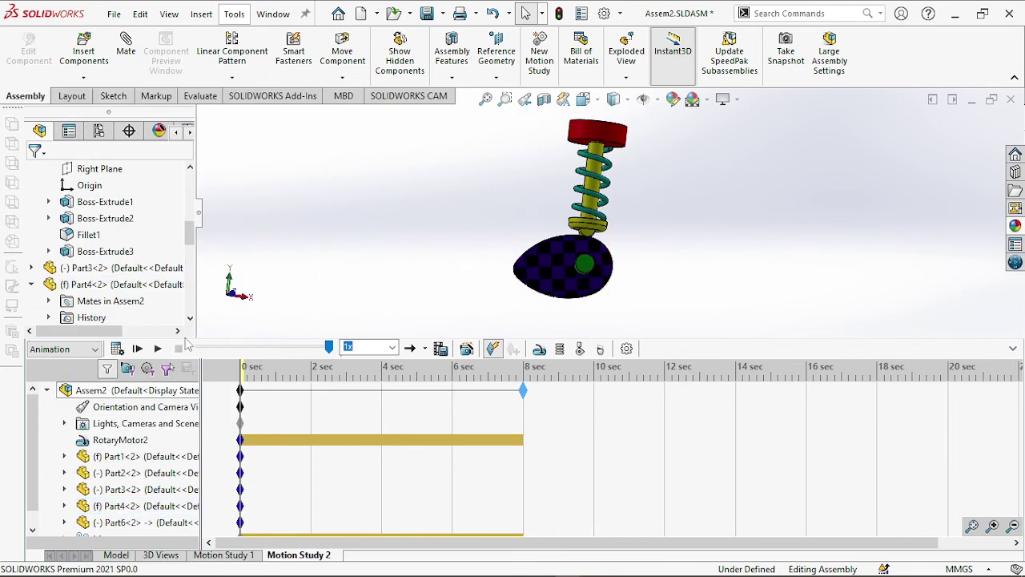
left_click(118, 350)
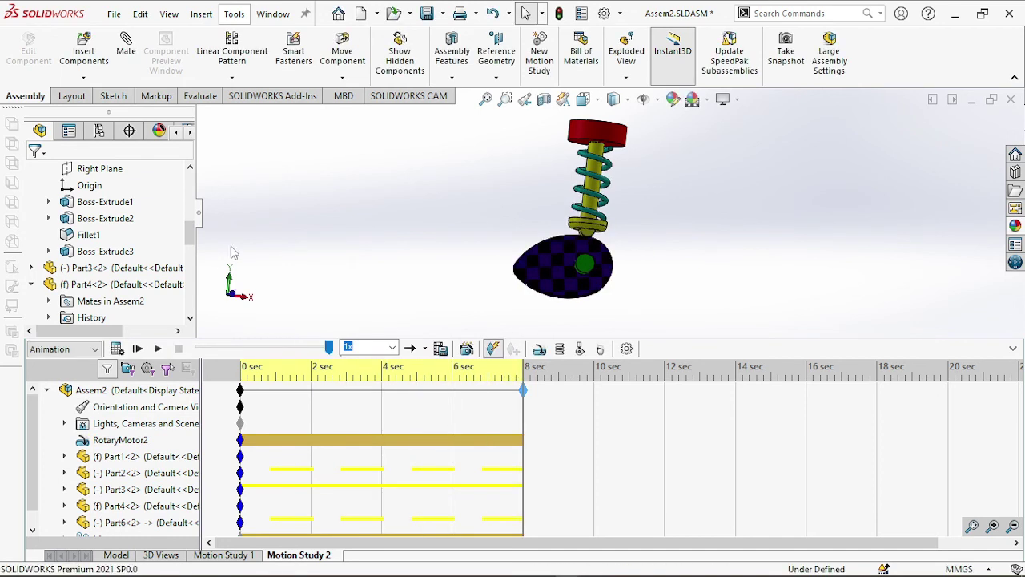
Apply a plain white scene background and play the calculated animation
left_click(707, 99)
left_click(713, 139)
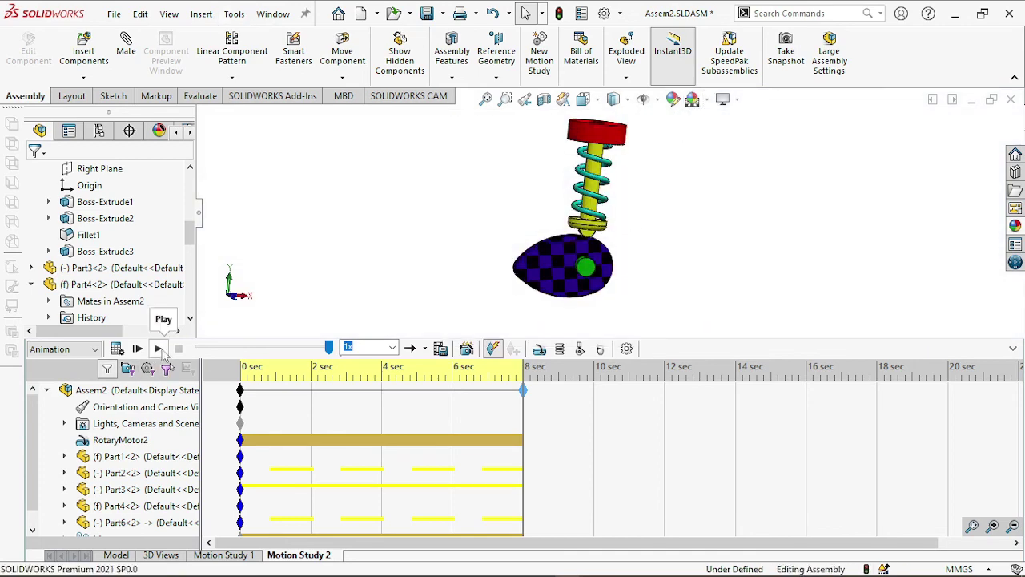
left_click(159, 349)
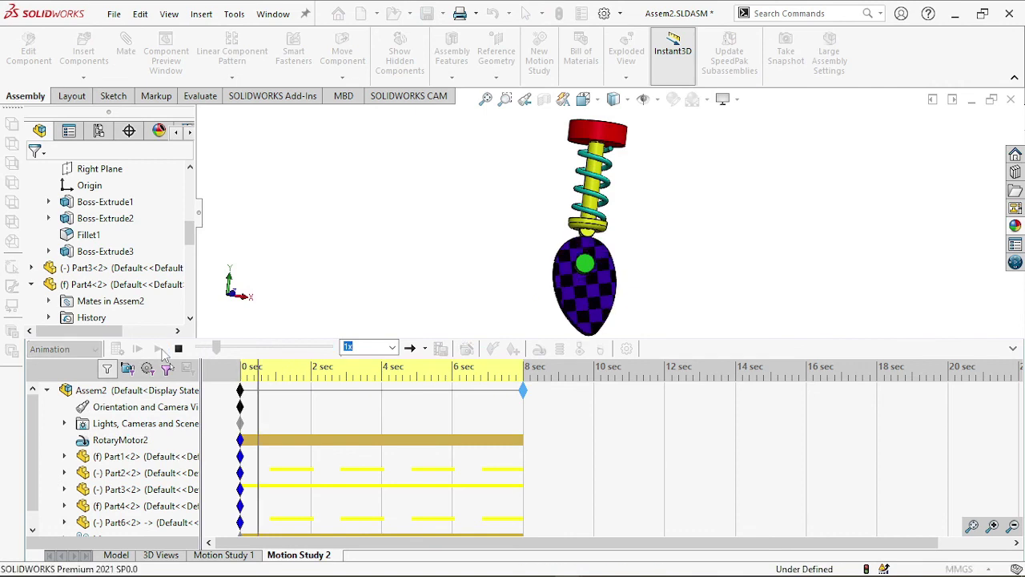